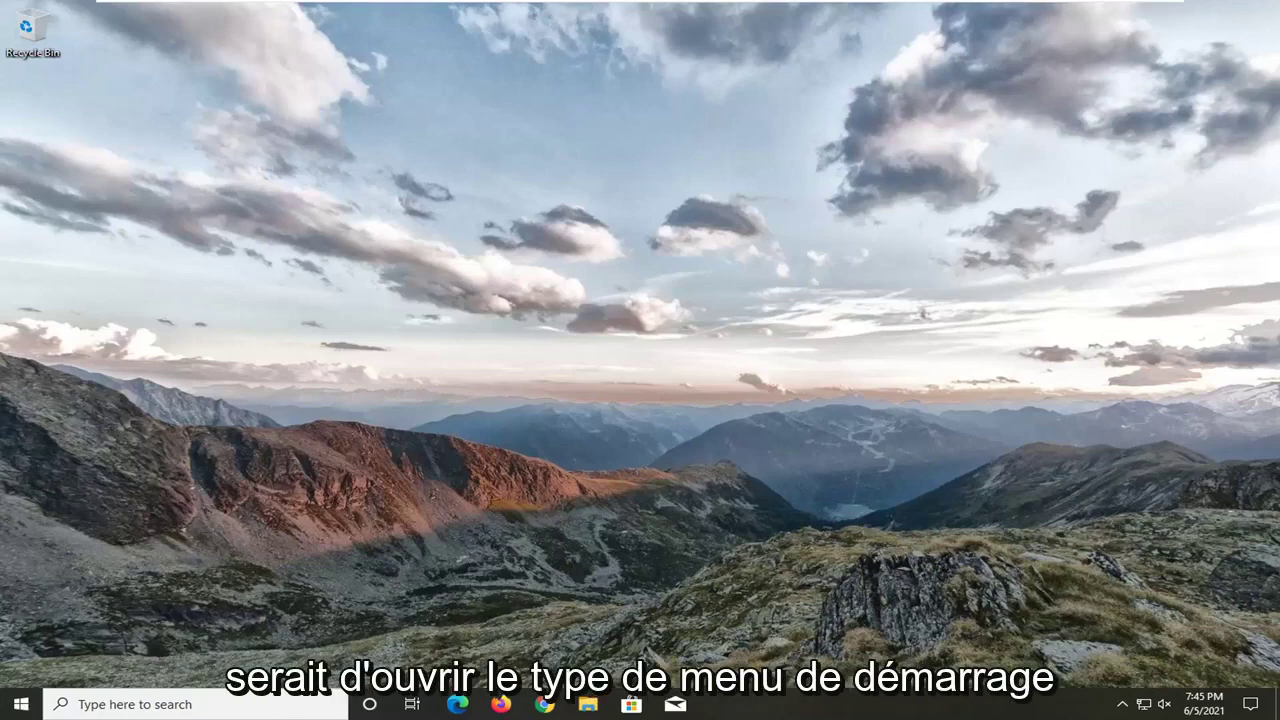
Search Windows for "troubleshoot", open Troubleshoot settings and go to the additional troubleshooters.
{"action": "left_click", "coordinate": [20, 704]}
{"action": "type", "text": "trouble"}
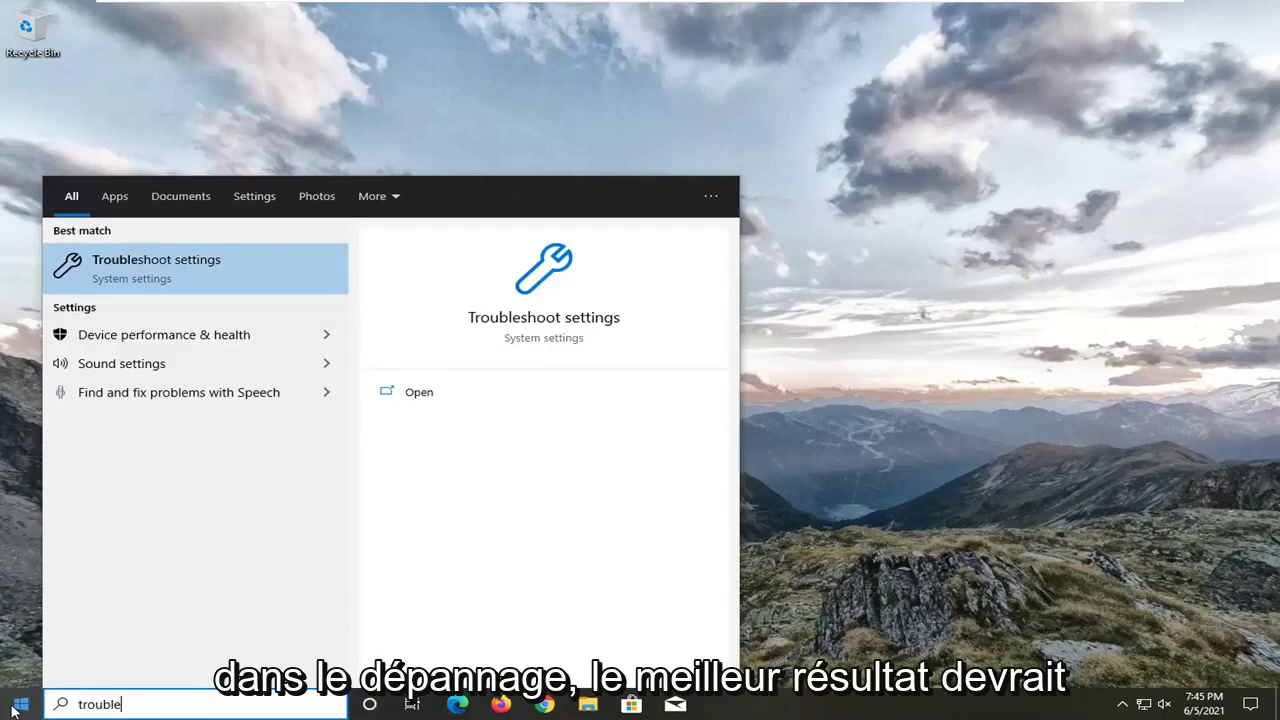
{"action": "type", "text": "shoot"}
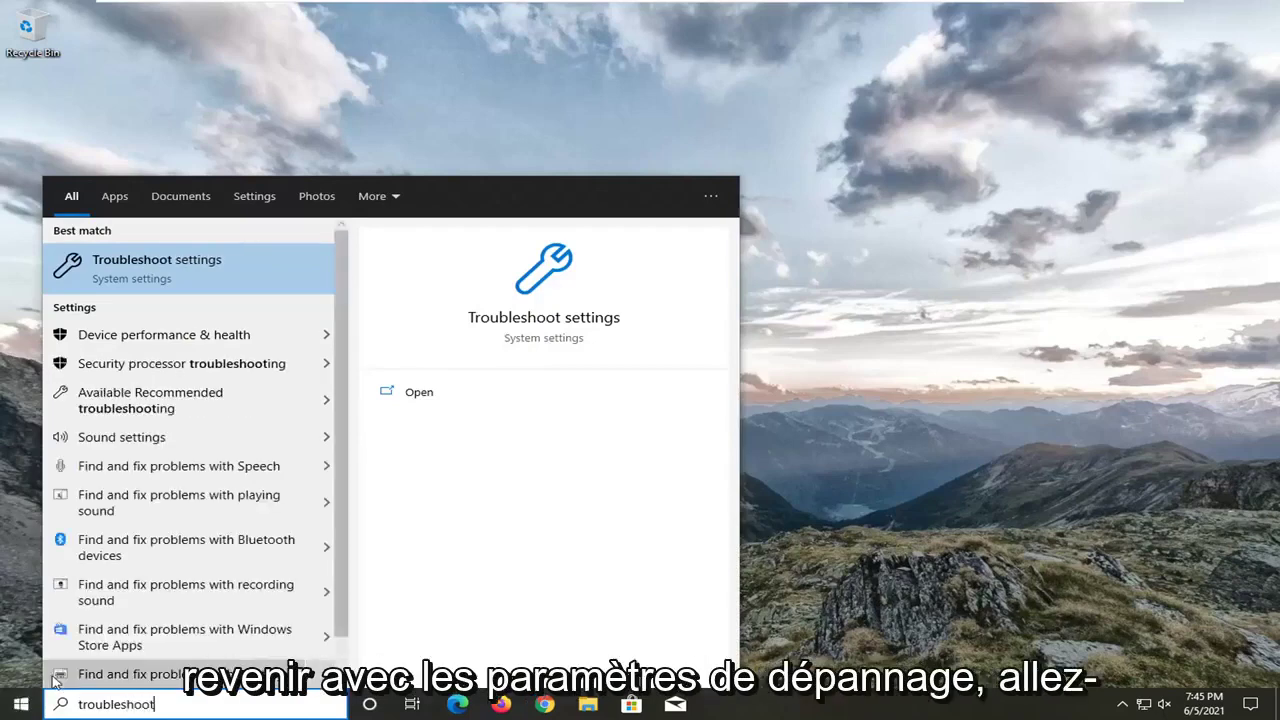
{"action": "left_click", "coordinate": [137, 288]}
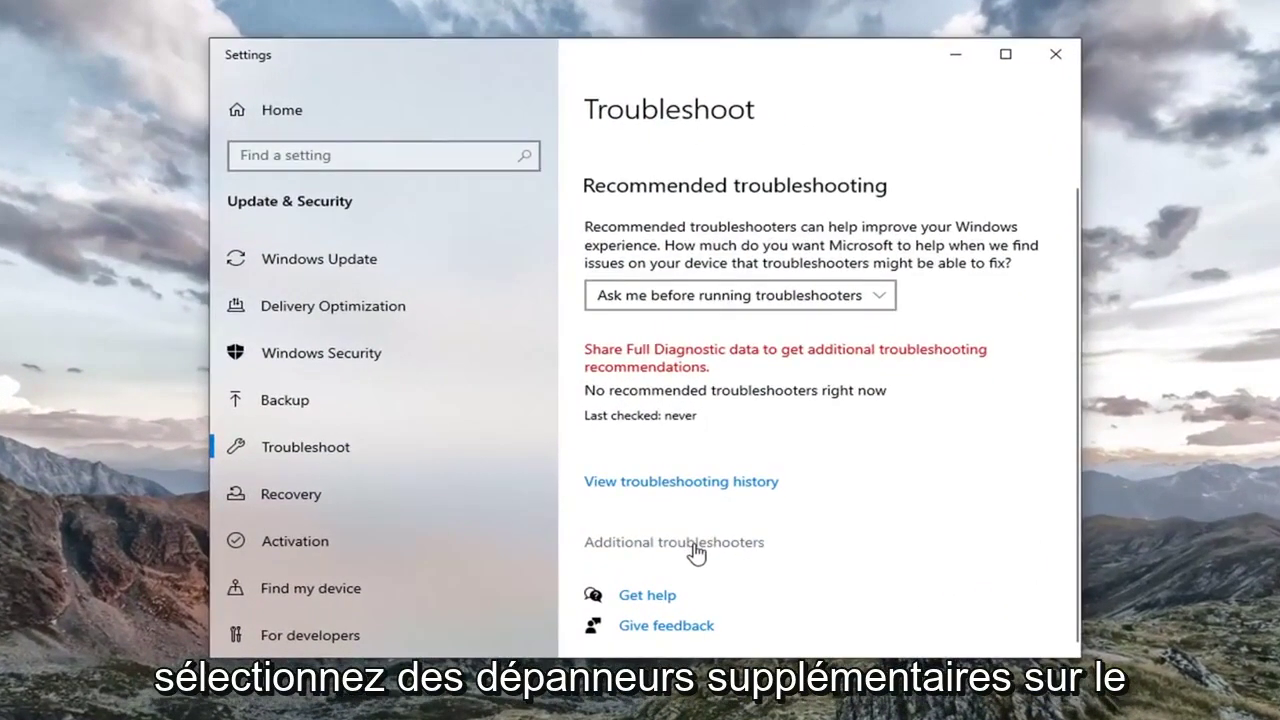
{"action": "left_click", "coordinate": [699, 530]}
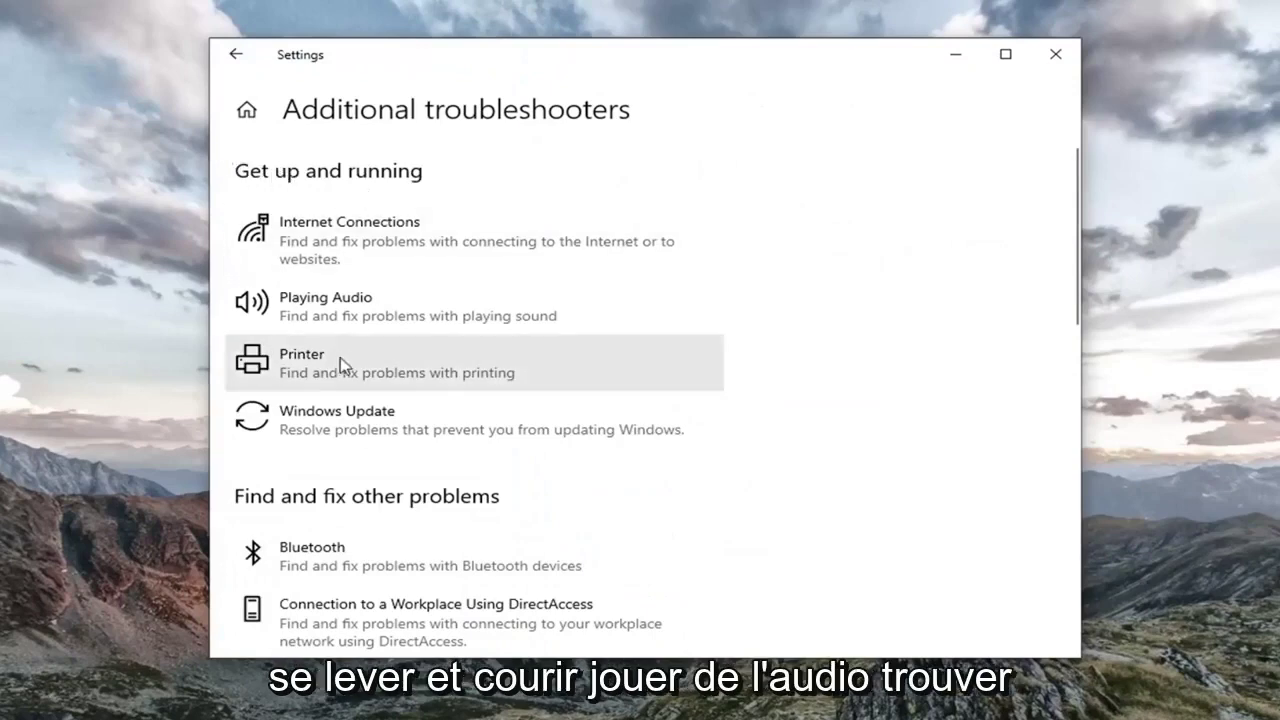
Run the Playing Audio troubleshooter, choose to open Audio Enhancements, and dismiss the Speakers Properties without changes.
{"action": "left_click", "coordinate": [349, 316]}
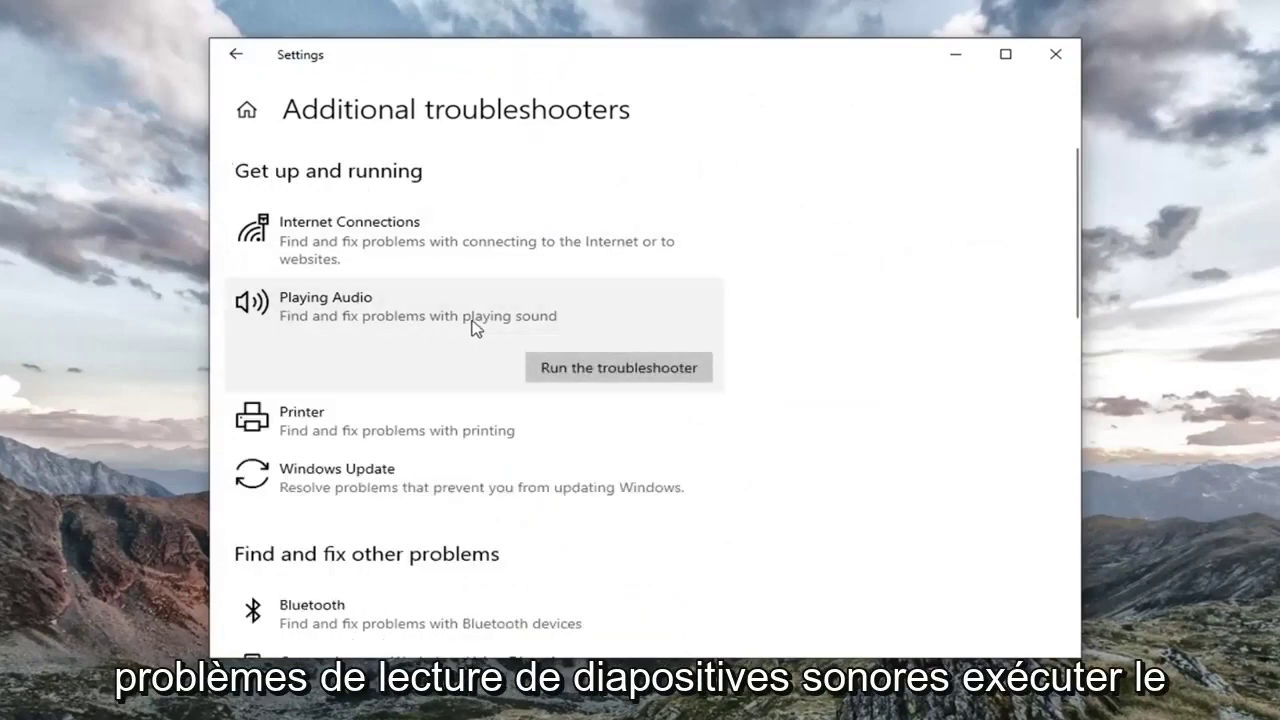
{"action": "left_click", "coordinate": [615, 370]}
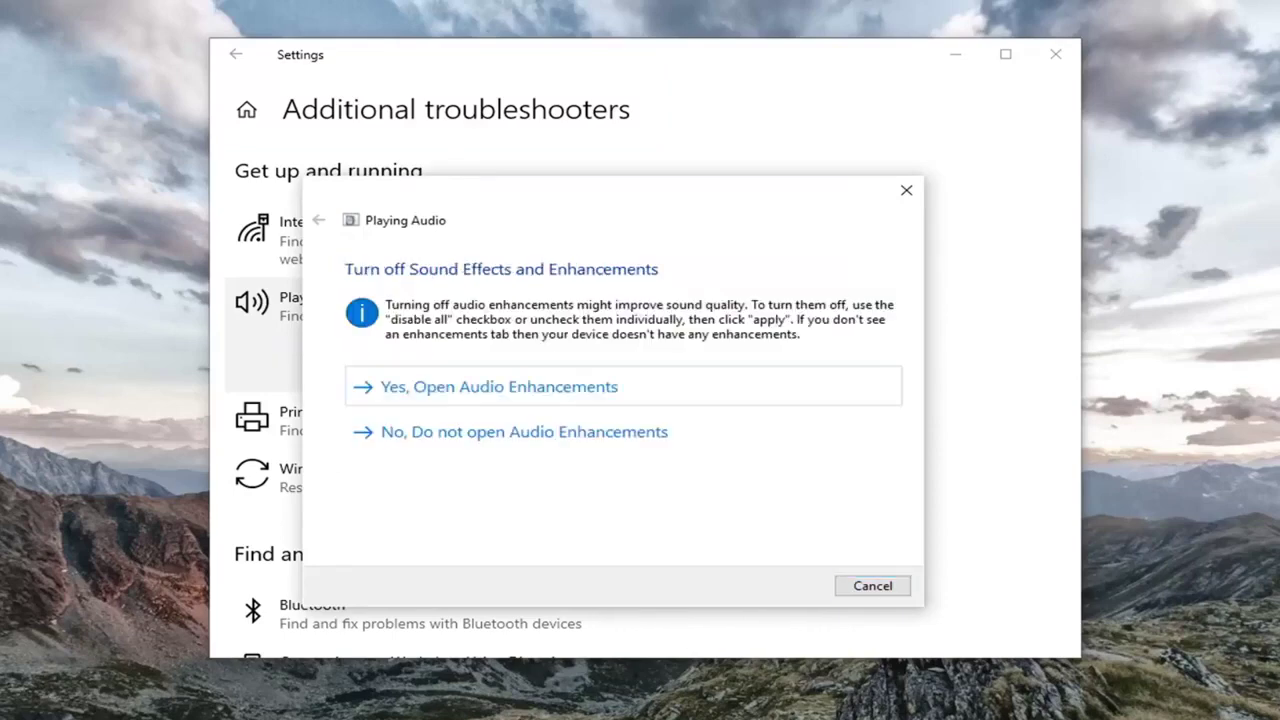
{"action": "left_click", "coordinate": [513, 395]}
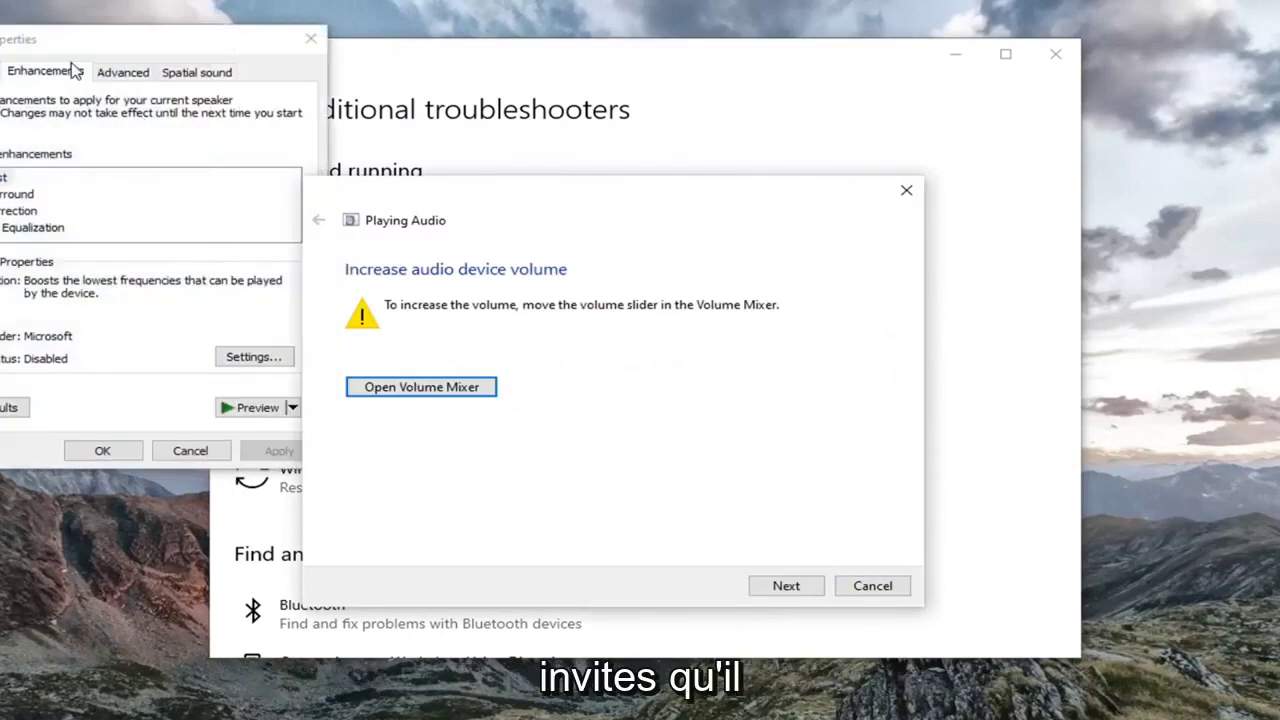
{"action": "left_click_drag", "start_coordinate": [75, 70], "coordinate": [495, 220]}
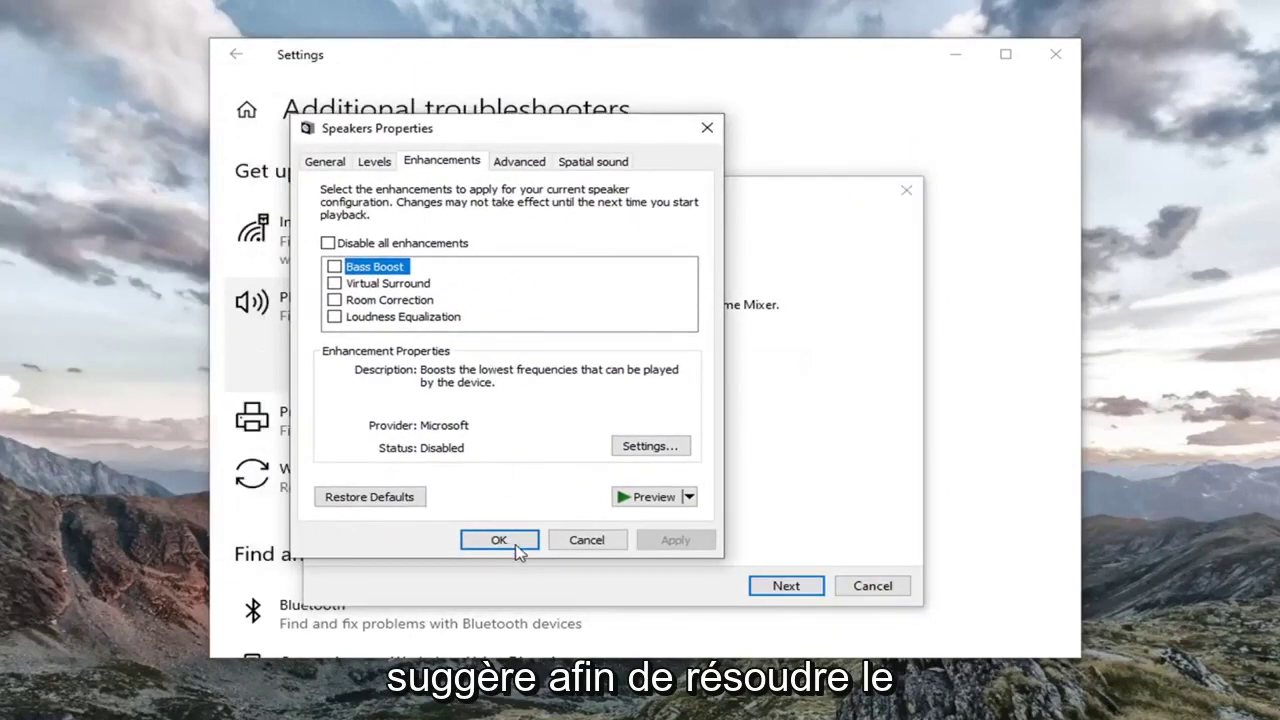
{"action": "left_click", "coordinate": [595, 541]}
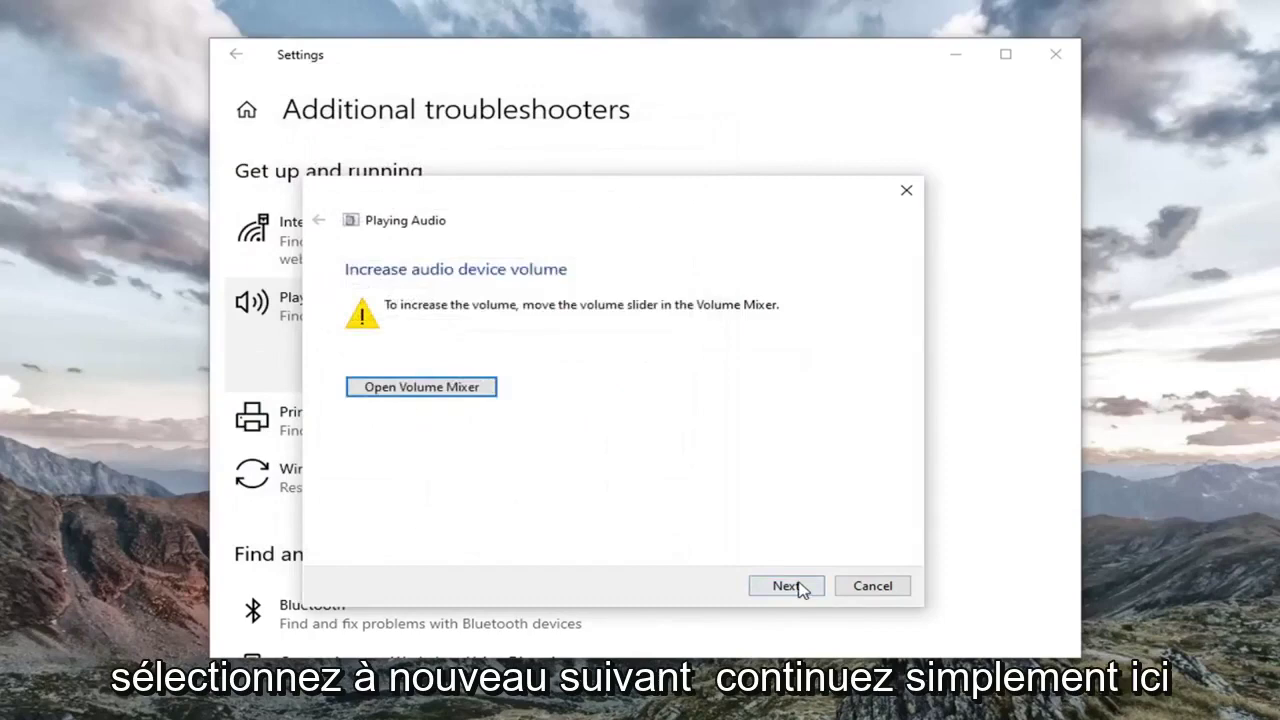
Continue past the volume mixer suggestion, finish the audio troubleshooter and close Settings.
{"action": "left_click", "coordinate": [786, 586]}
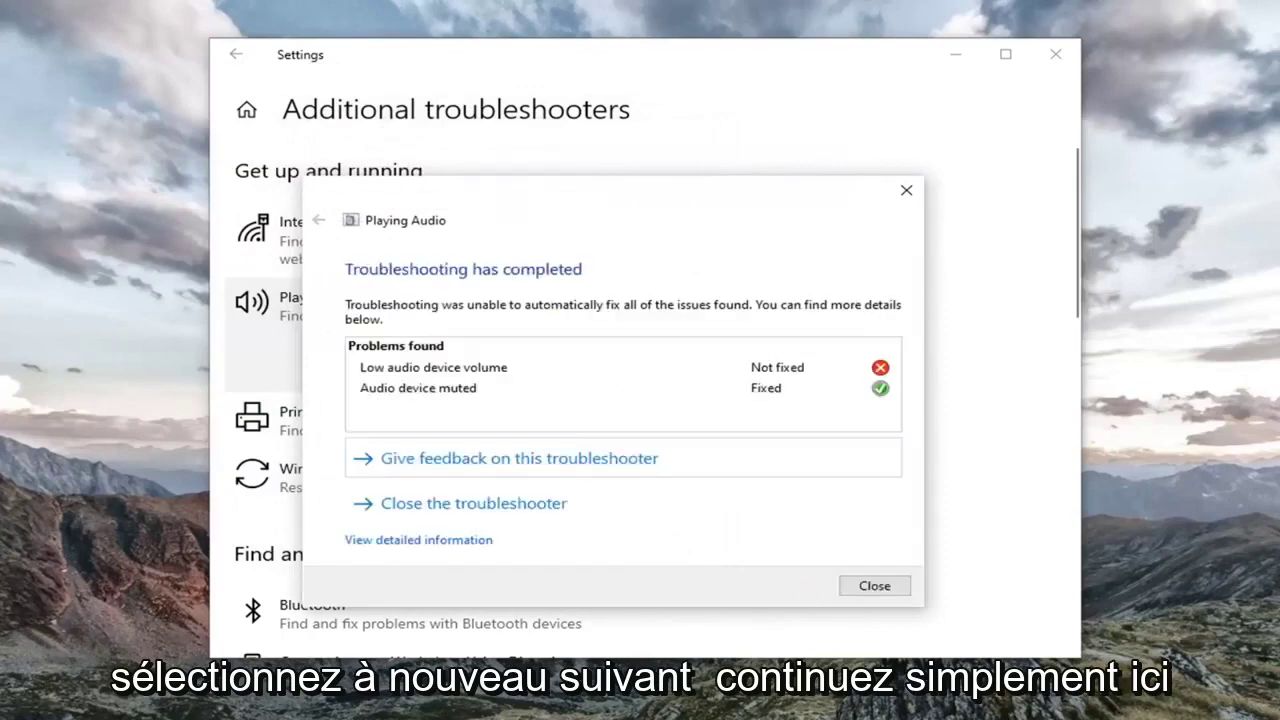
{"action": "left_click", "coordinate": [874, 586]}
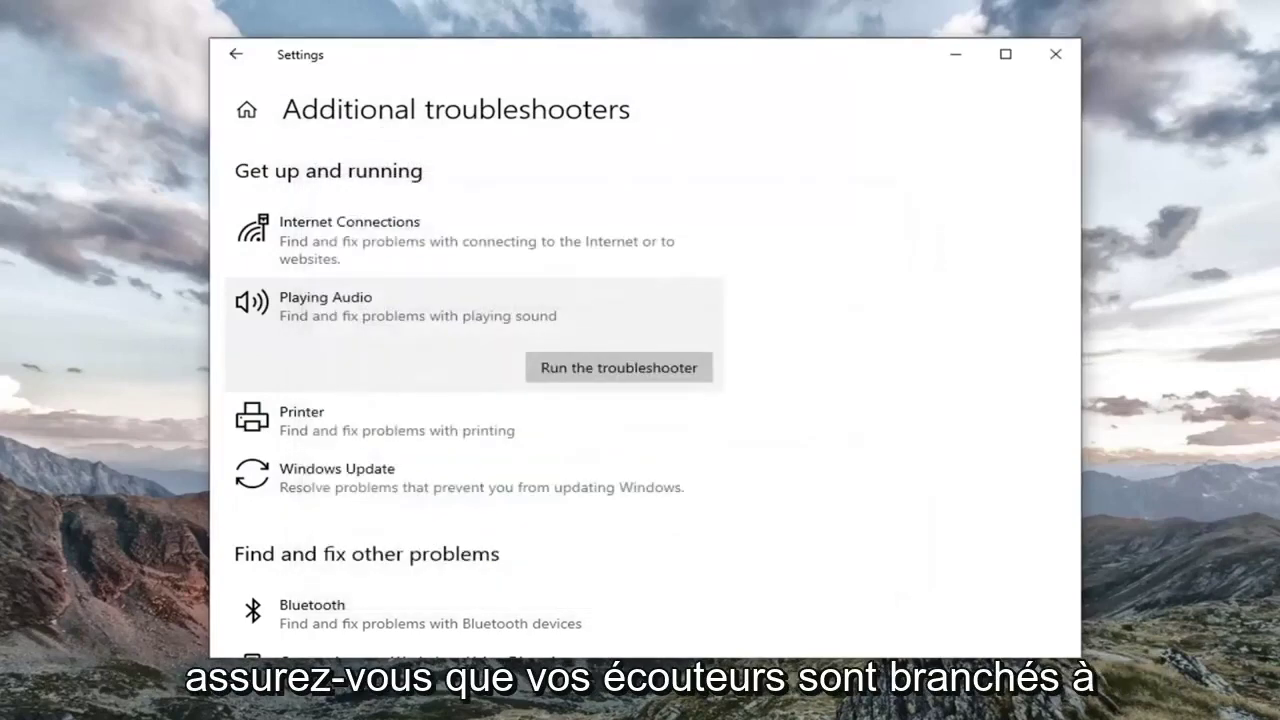
{"action": "left_click", "coordinate": [1055, 54]}
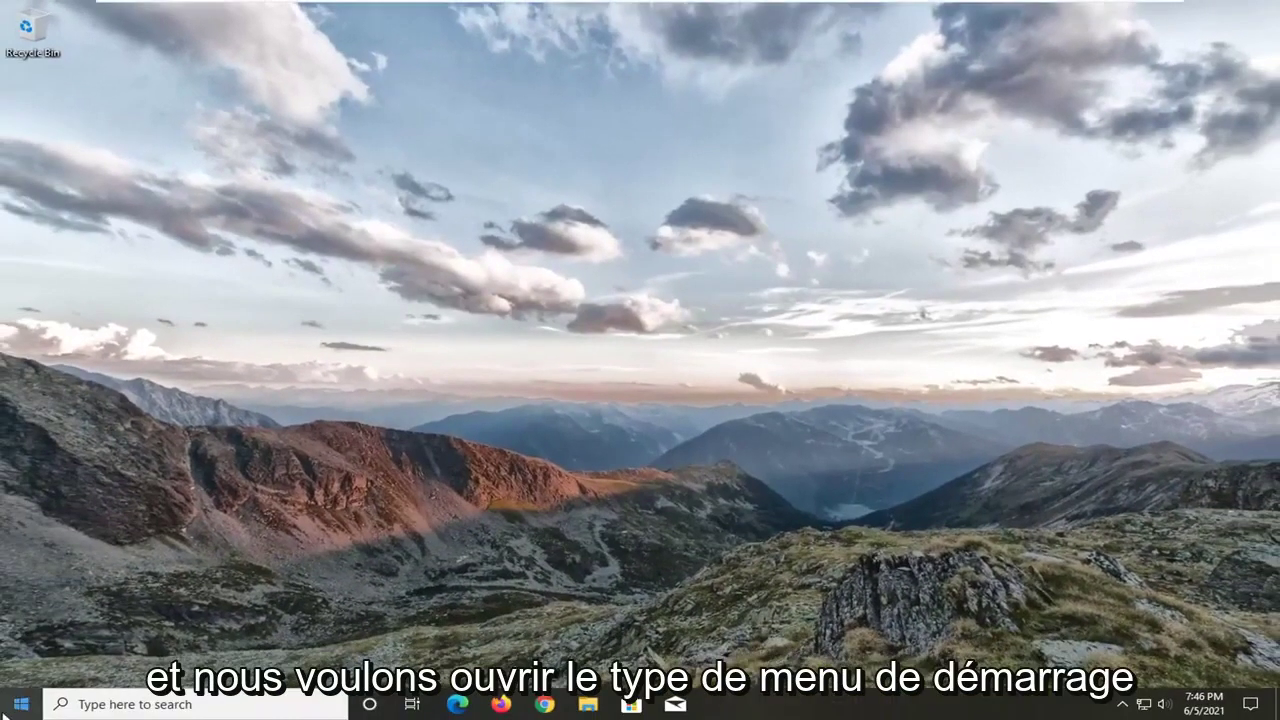
Search for "control panel", open Control Panel and set its view to Large icons.
{"action": "left_click", "coordinate": [8, 712]}
{"action": "left_click", "coordinate": [8, 712]}
{"action": "left_click", "coordinate": [8, 712]}
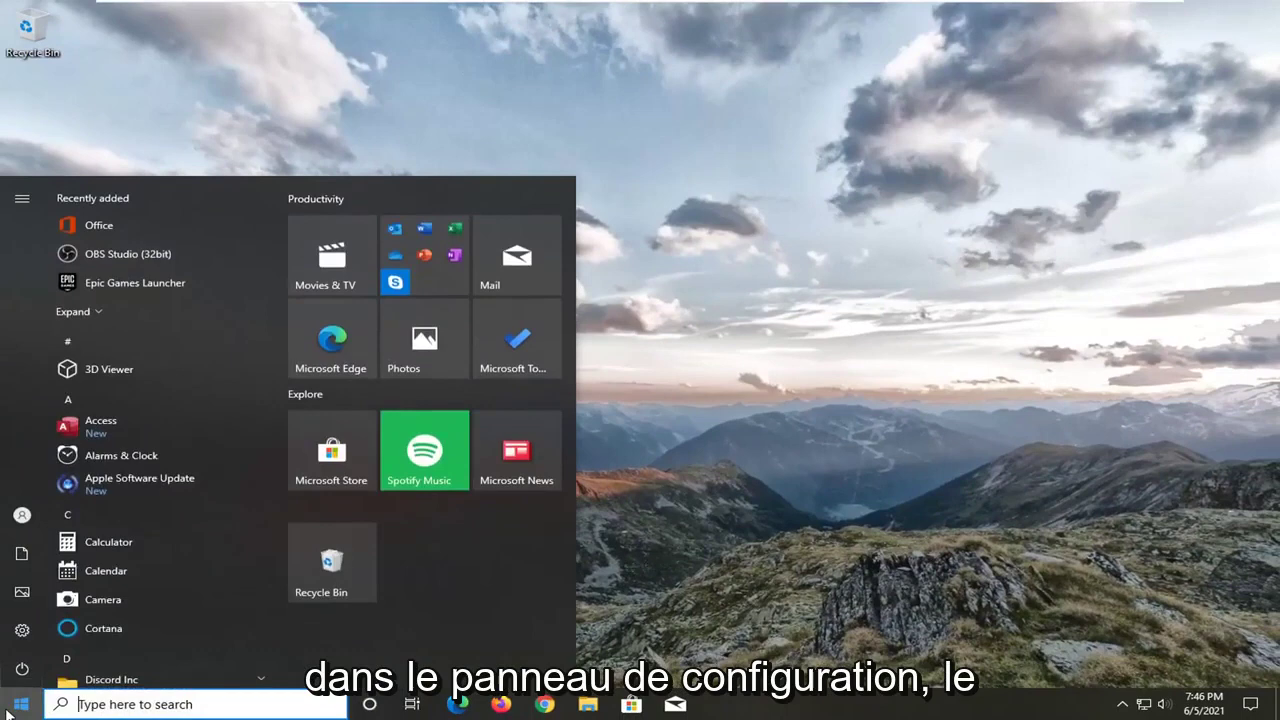
{"action": "type", "text": "control panel"}
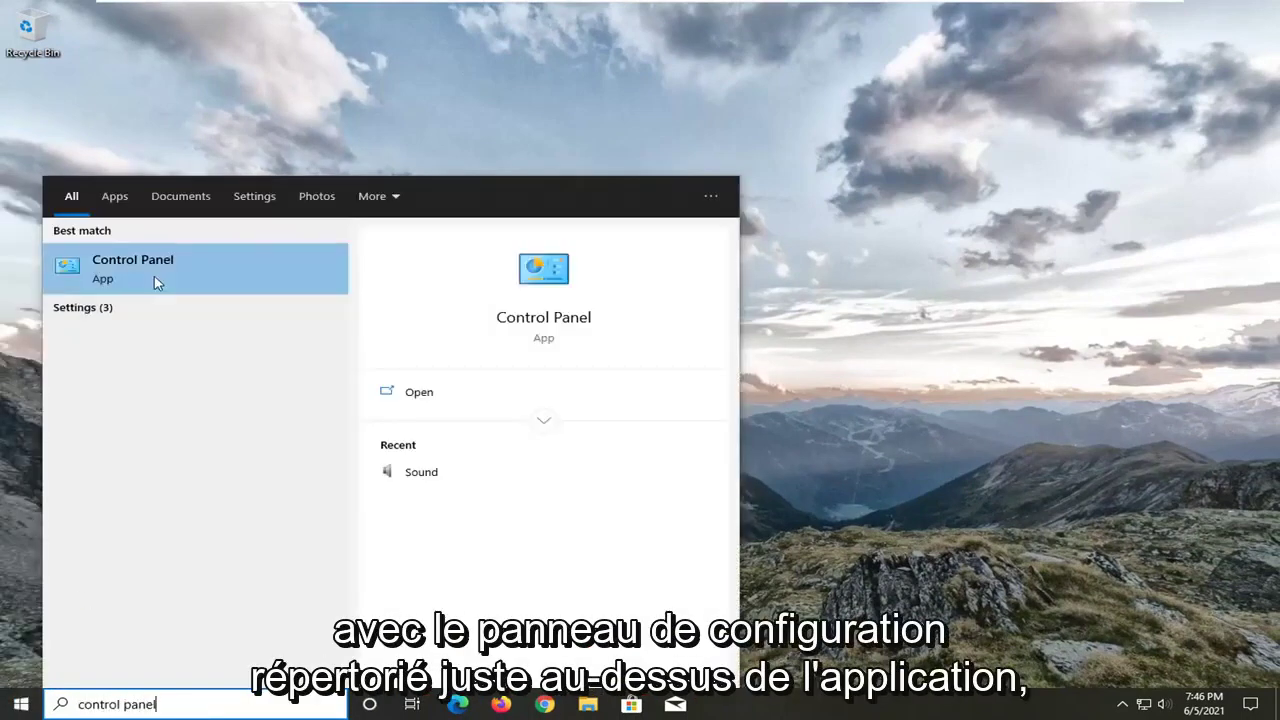
{"action": "left_click", "coordinate": [183, 277]}
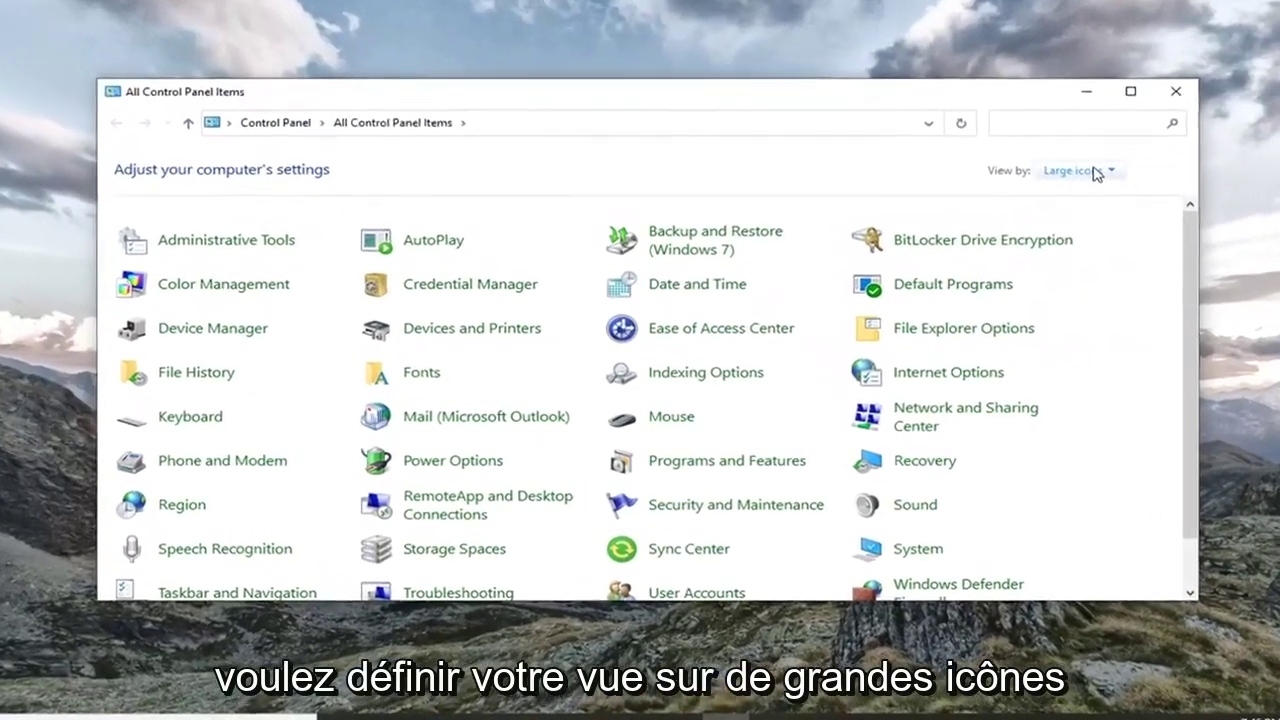
{"action": "left_click", "coordinate": [1045, 186]}
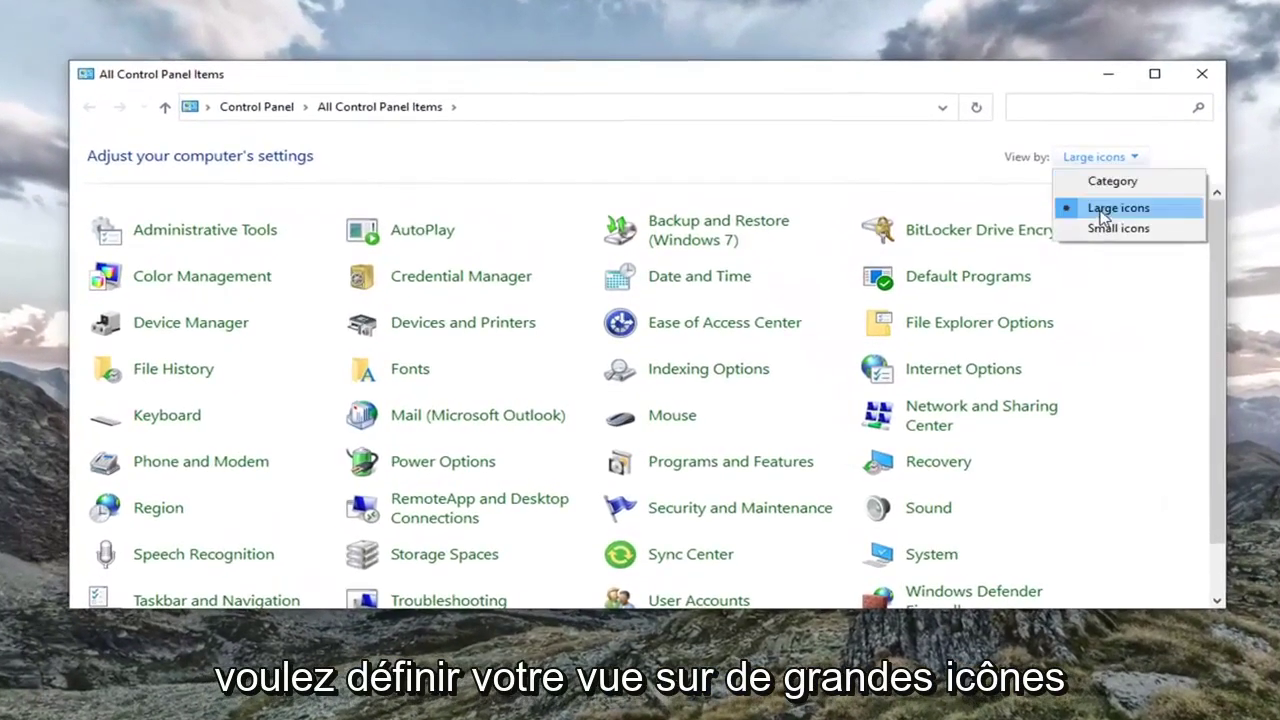
{"action": "left_click", "coordinate": [1052, 229]}
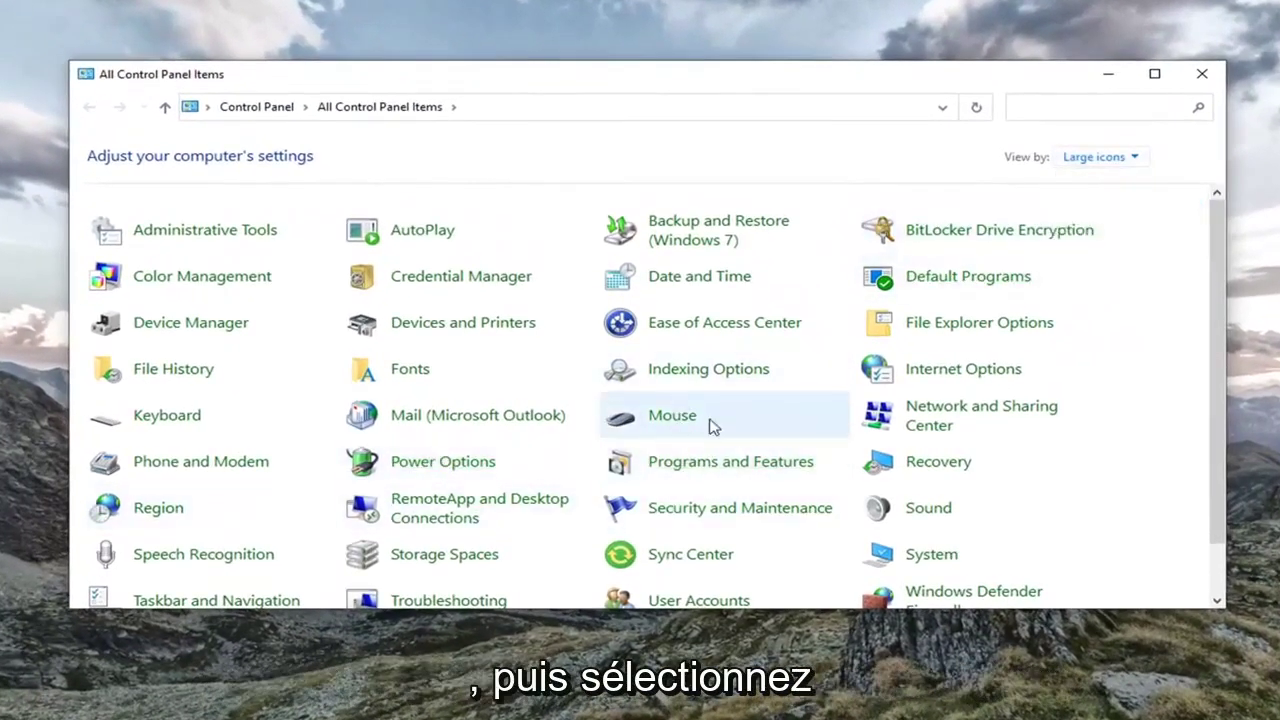
Open the Sound settings and bring up the properties of the Speakers playback device.
{"action": "left_click", "coordinate": [917, 510]}
{"action": "left_click_drag", "start_coordinate": [184, 23], "coordinate": [599, 112]}
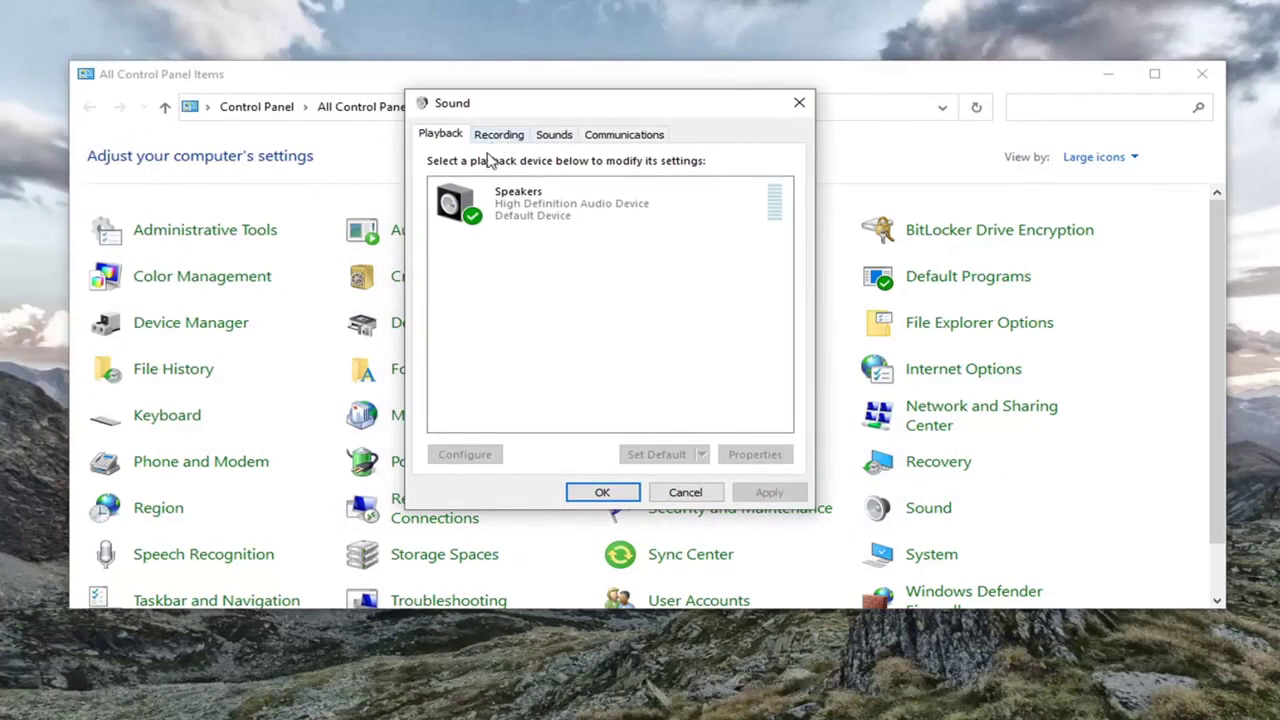
{"action": "left_click", "coordinate": [510, 212]}
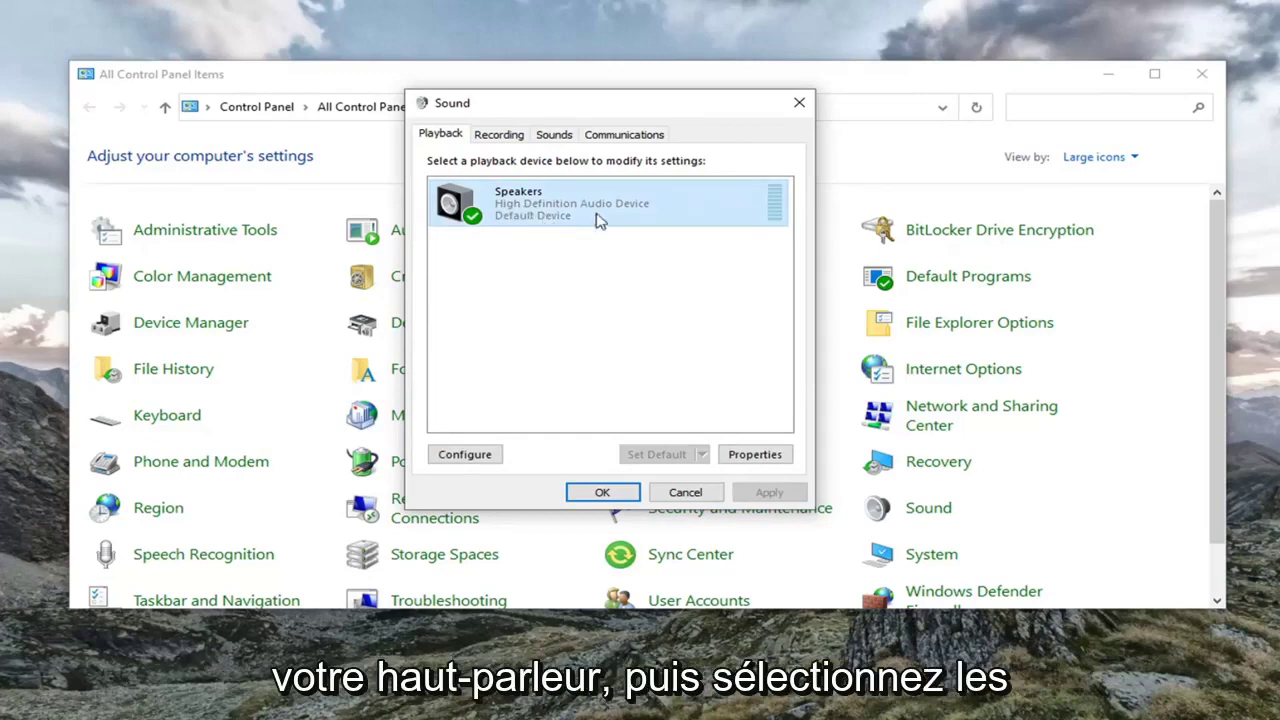
{"action": "left_click", "coordinate": [755, 455]}
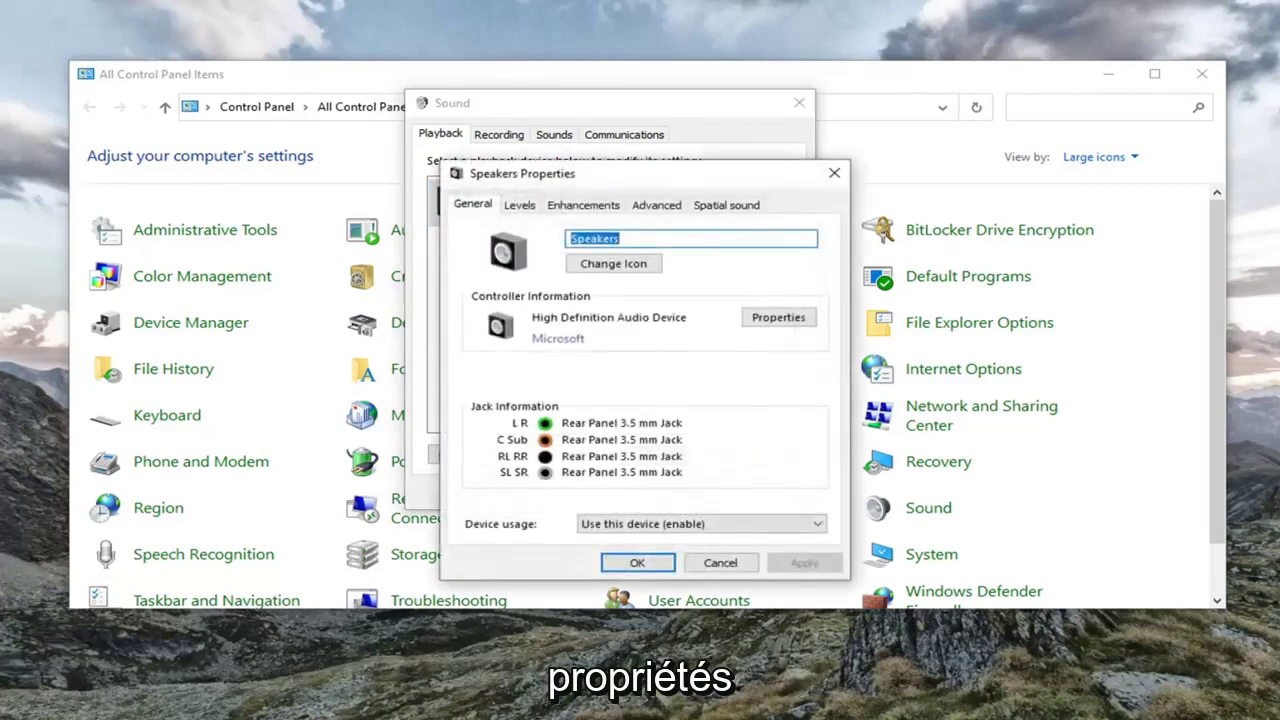
{"action": "left_click_drag", "start_coordinate": [600, 176], "coordinate": [569, 121]}
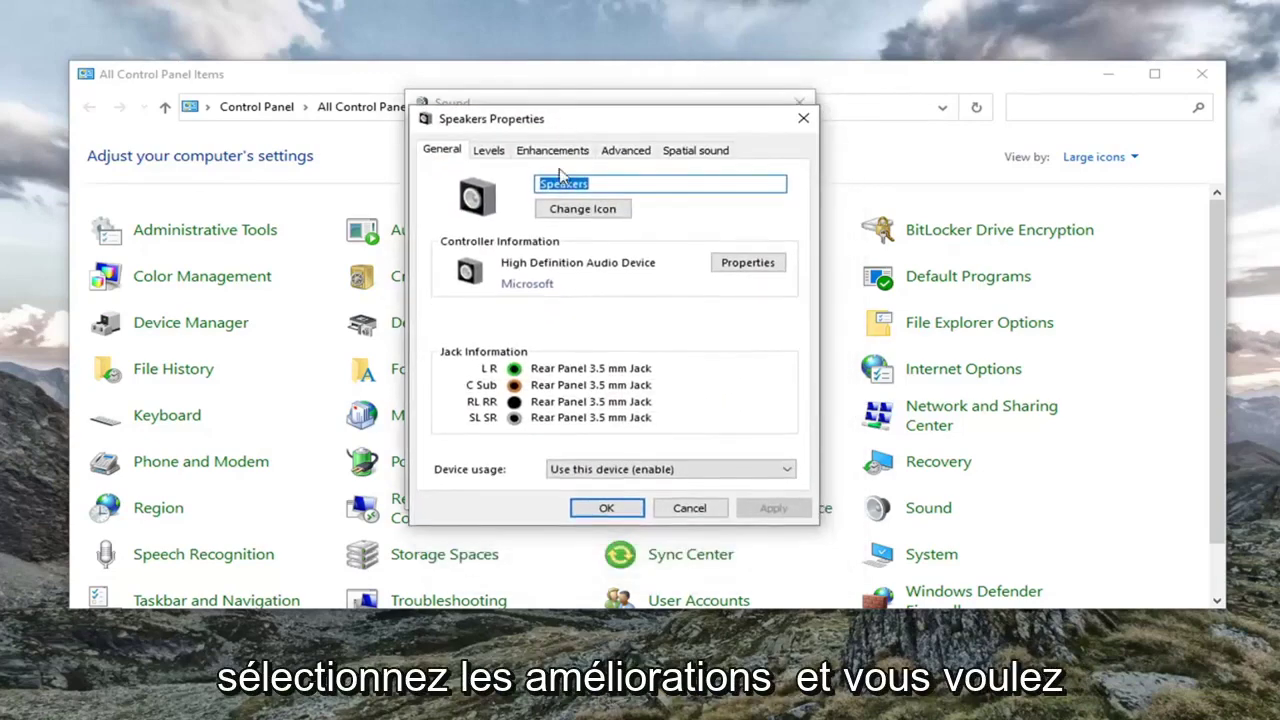
Disable all enhancements for the Speakers, then apply and confirm the change.
{"action": "left_click", "coordinate": [550, 152]}
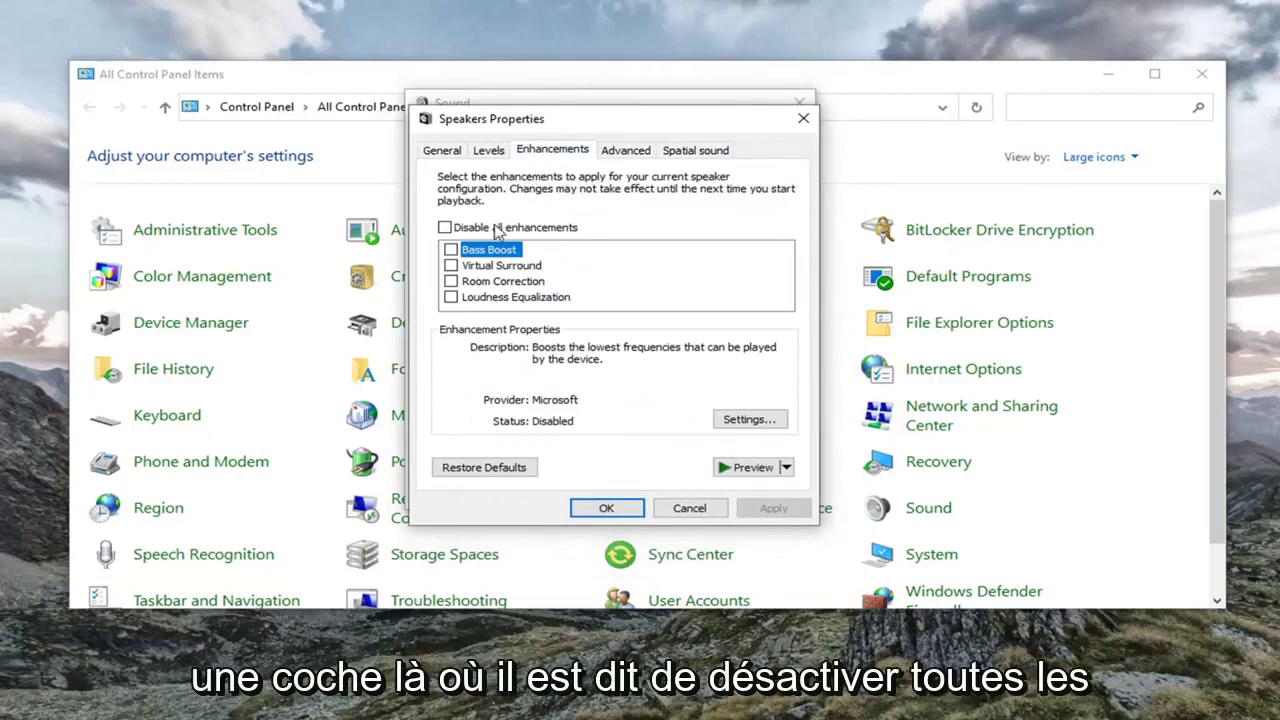
{"action": "left_click", "coordinate": [487, 229]}
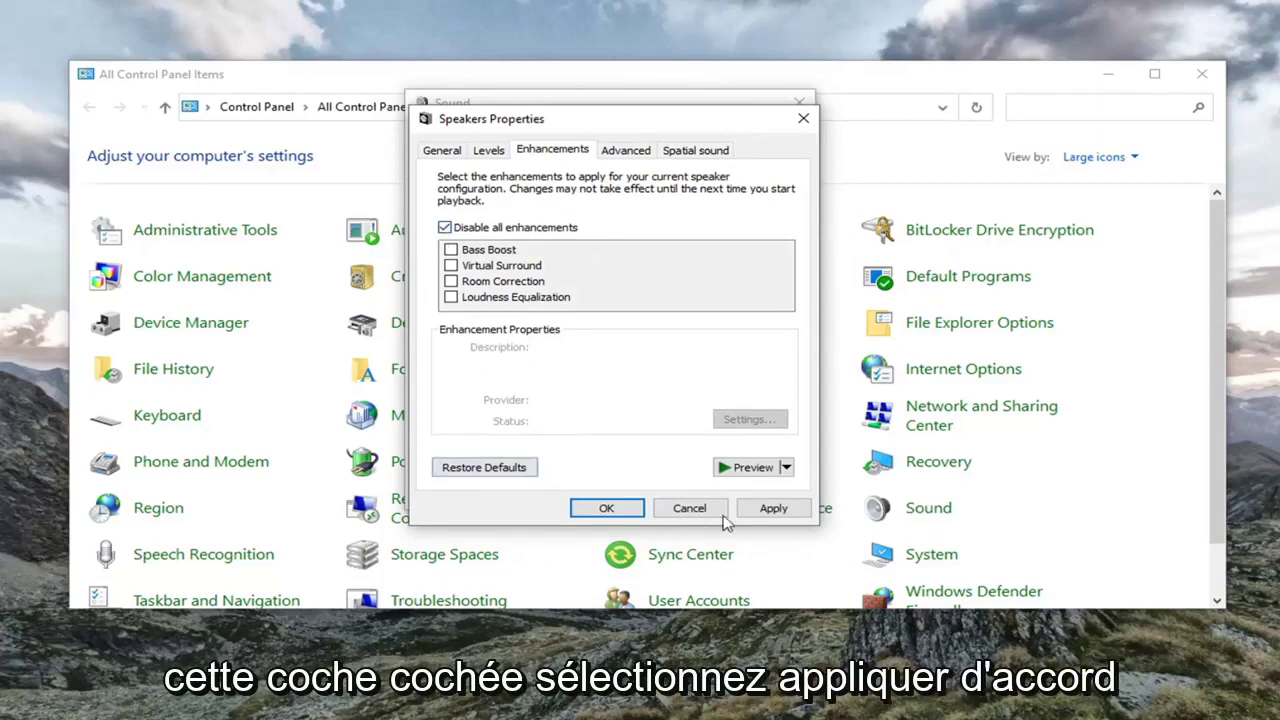
{"action": "left_click", "coordinate": [773, 508]}
{"action": "left_click", "coordinate": [606, 508]}
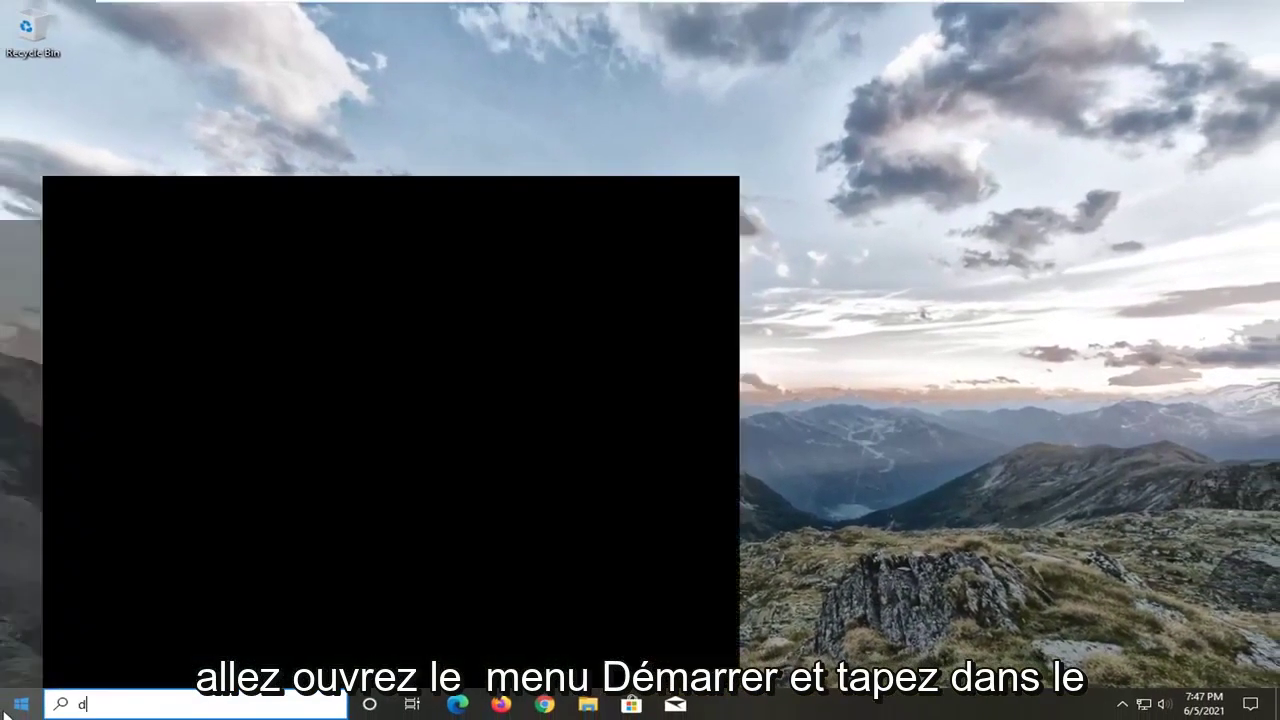
Search for "device manager", open Device Manager and expand the Sound, video and game controllers category.
{"action": "type", "text": "evice manager"}
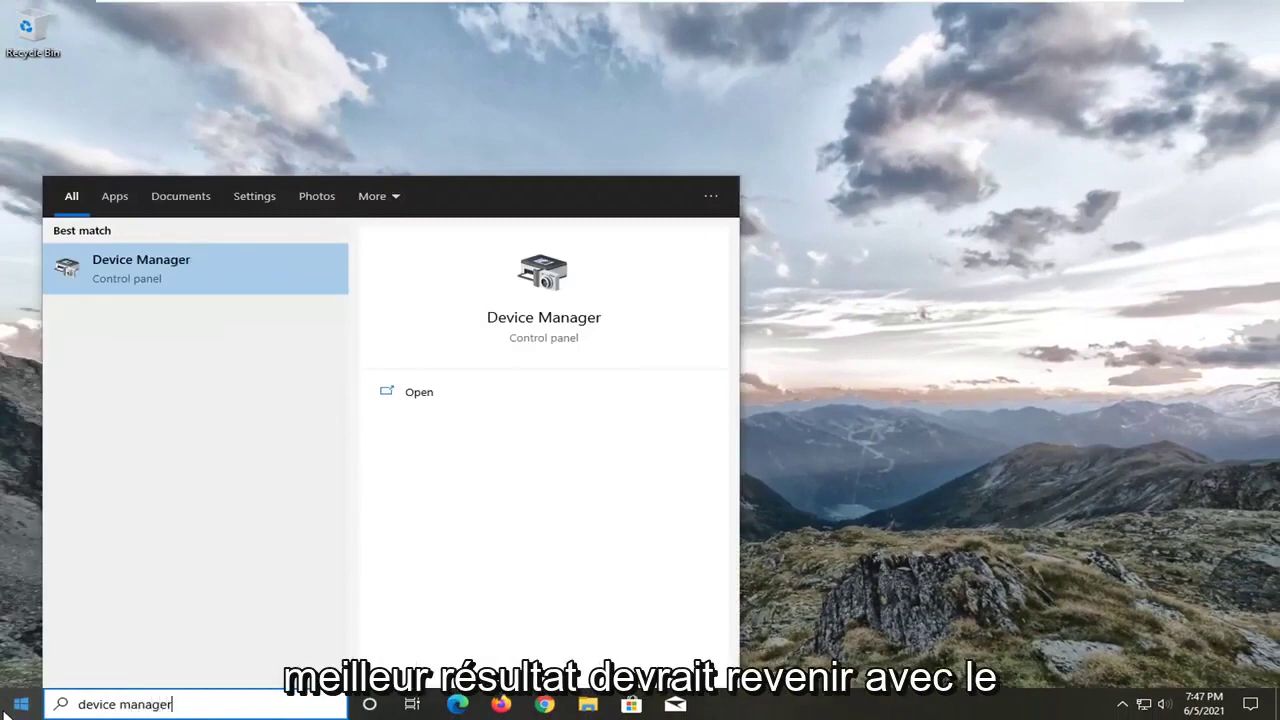
{"action": "left_click", "coordinate": [148, 272]}
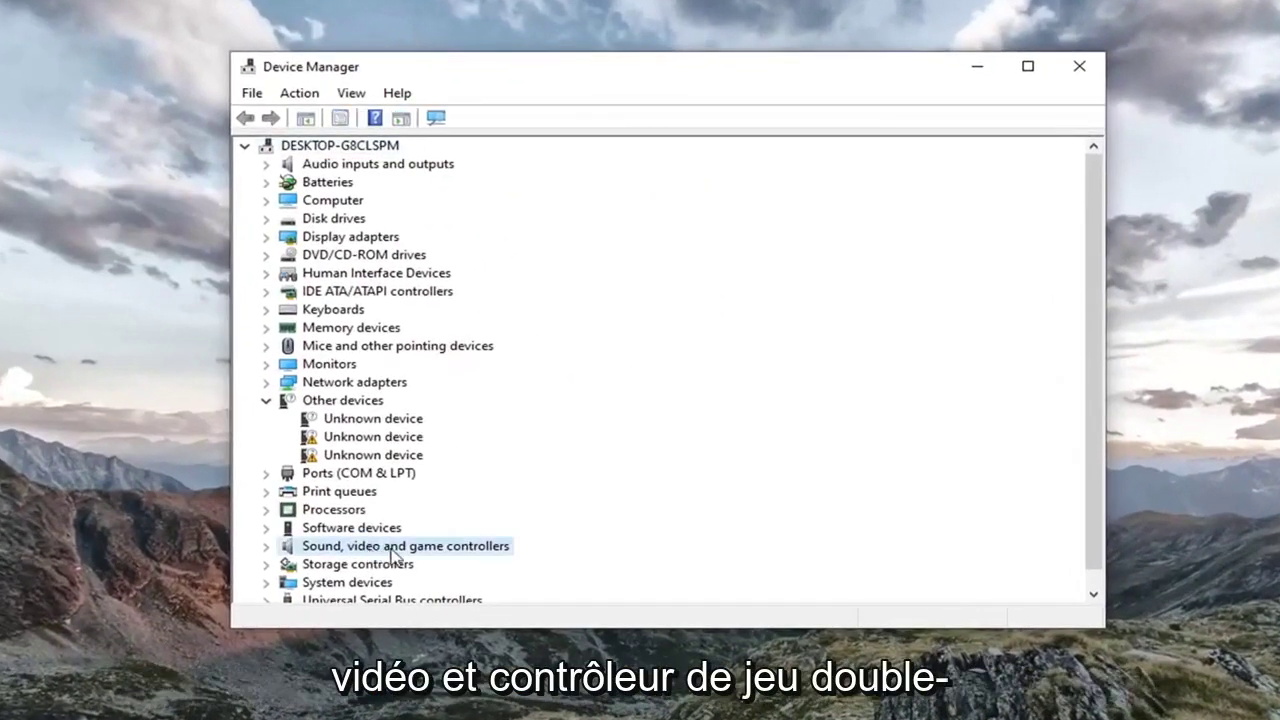
{"action": "scroll", "coordinate": [134, 395], "scroll_direction": "down", "scroll_amount": 1}
{"action": "double_click", "coordinate": [333, 528]}
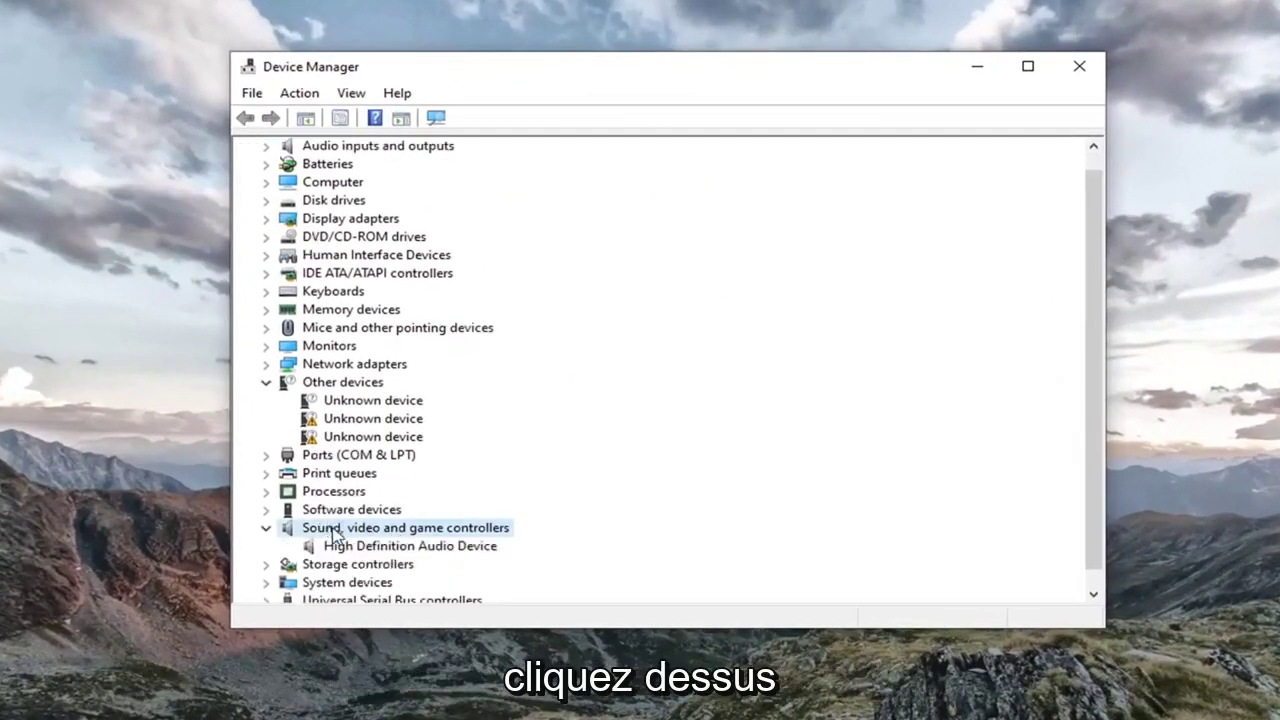
Start a driver update for the High Definition Audio Device, browsing the computer and picking from the list of available drivers.
{"action": "scroll", "coordinate": [333, 530], "scroll_direction": "down", "scroll_amount": 1}
{"action": "left_click", "coordinate": [440, 530]}
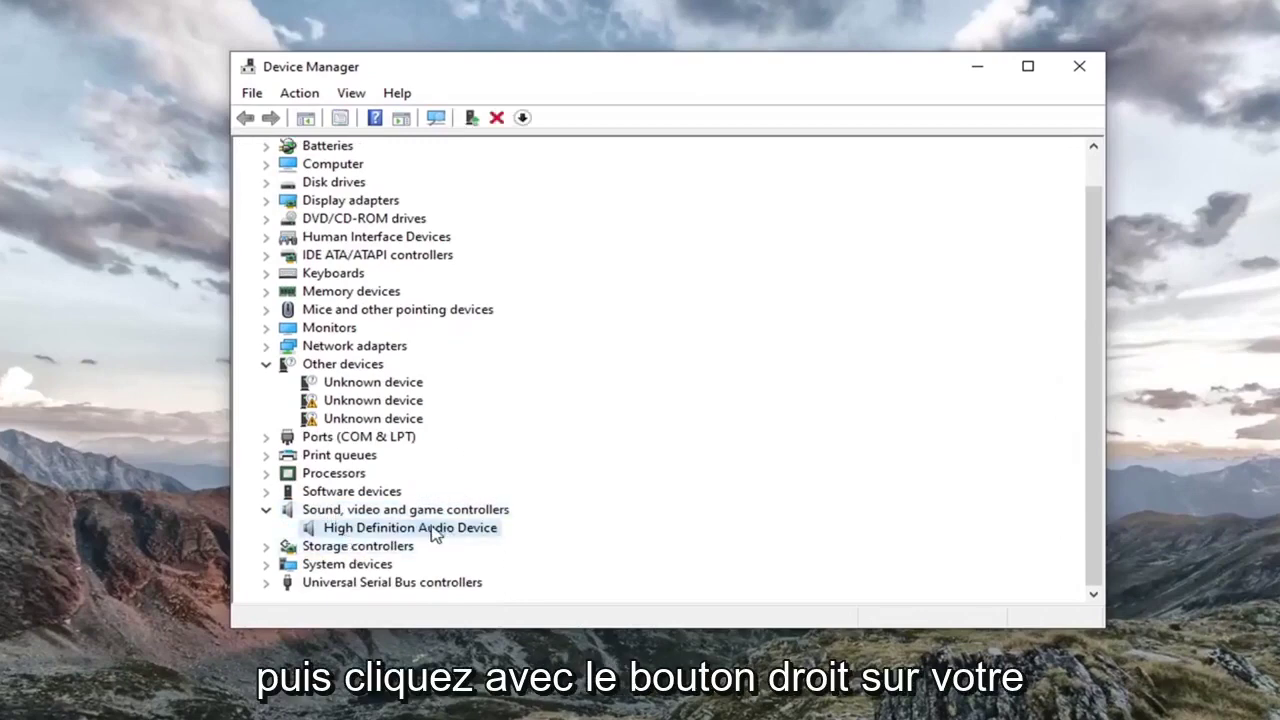
{"action": "right_click", "coordinate": [435, 533]}
{"action": "key", "text": "Escape"}
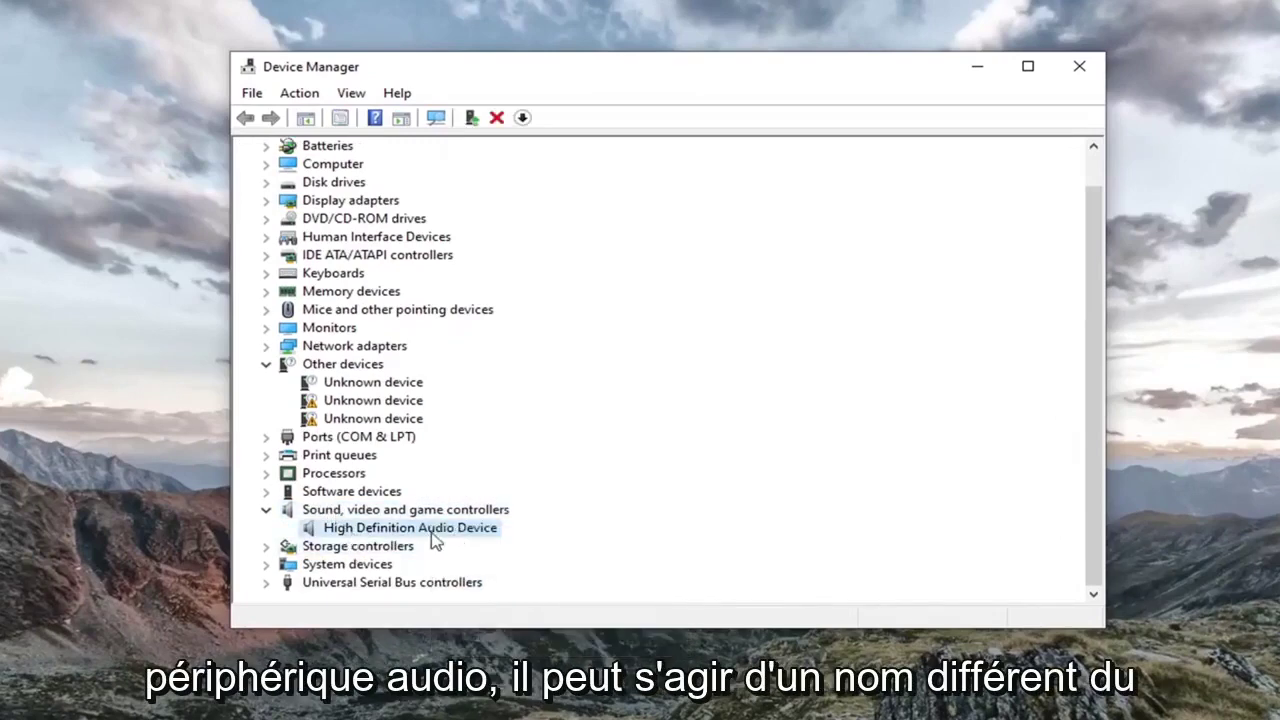
{"action": "right_click", "coordinate": [437, 538]}
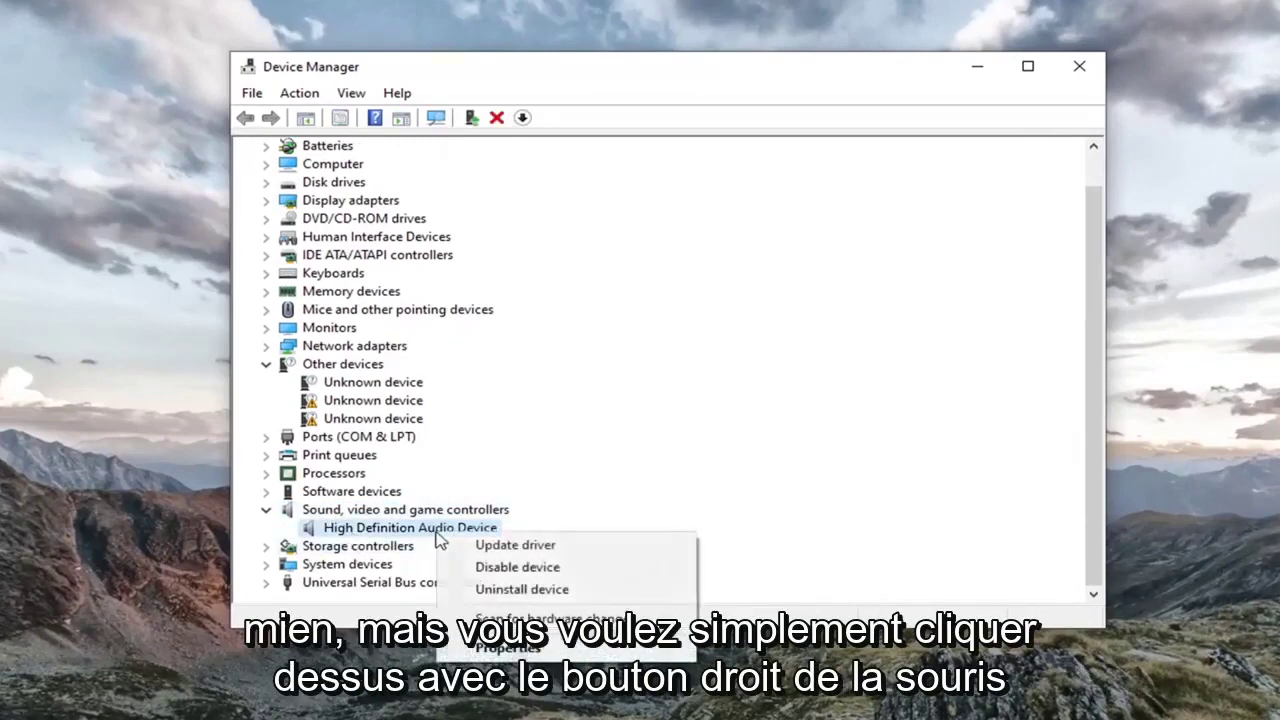
{"action": "left_click", "coordinate": [521, 552]}
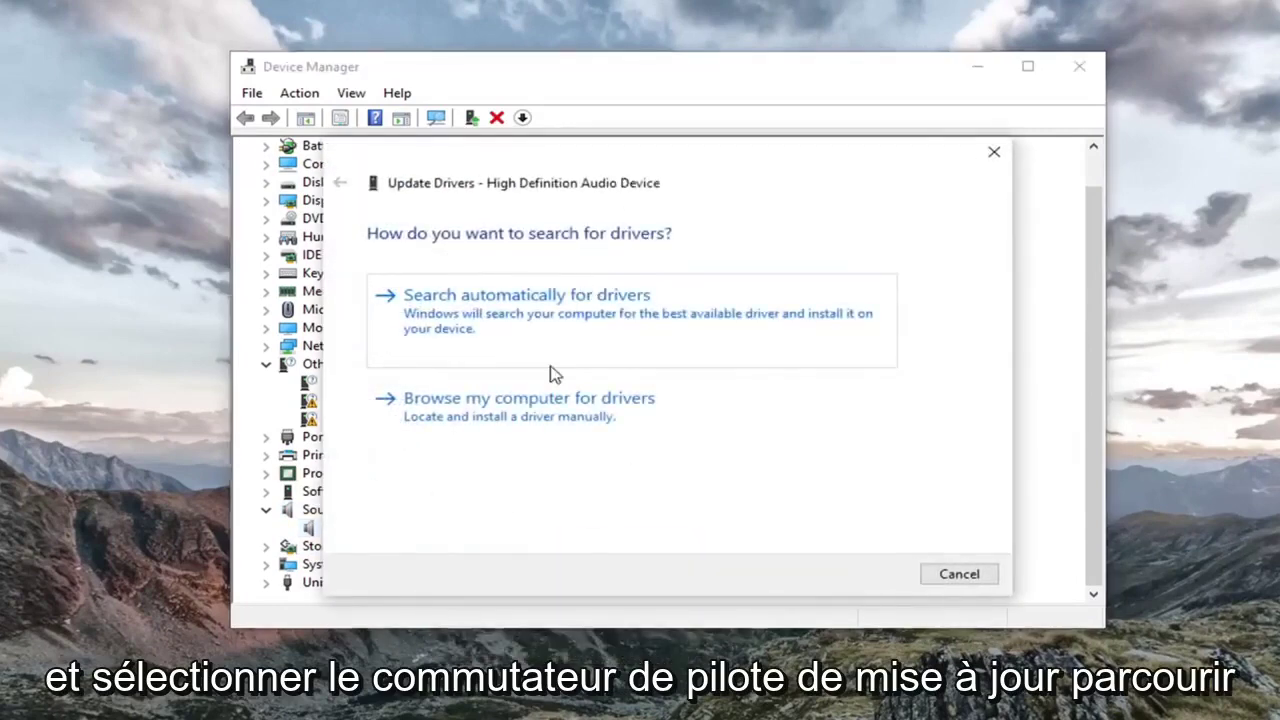
{"action": "left_click", "coordinate": [555, 431]}
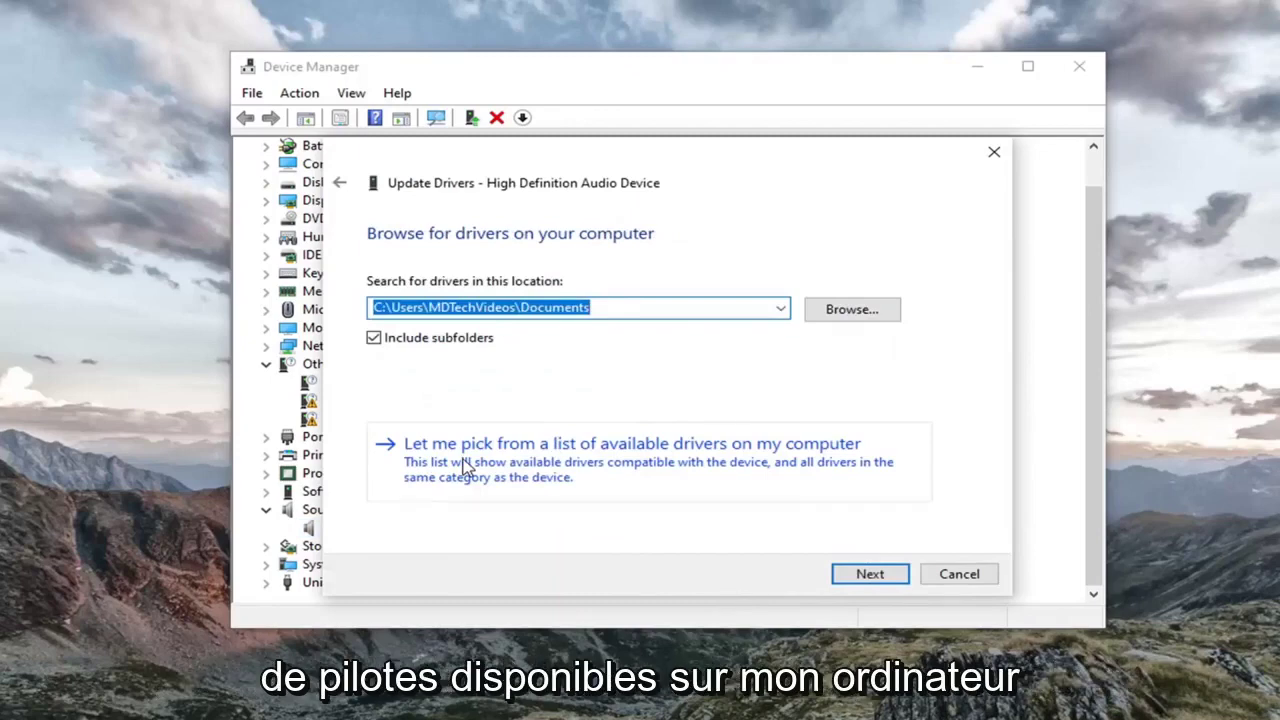
{"action": "left_click", "coordinate": [697, 470]}
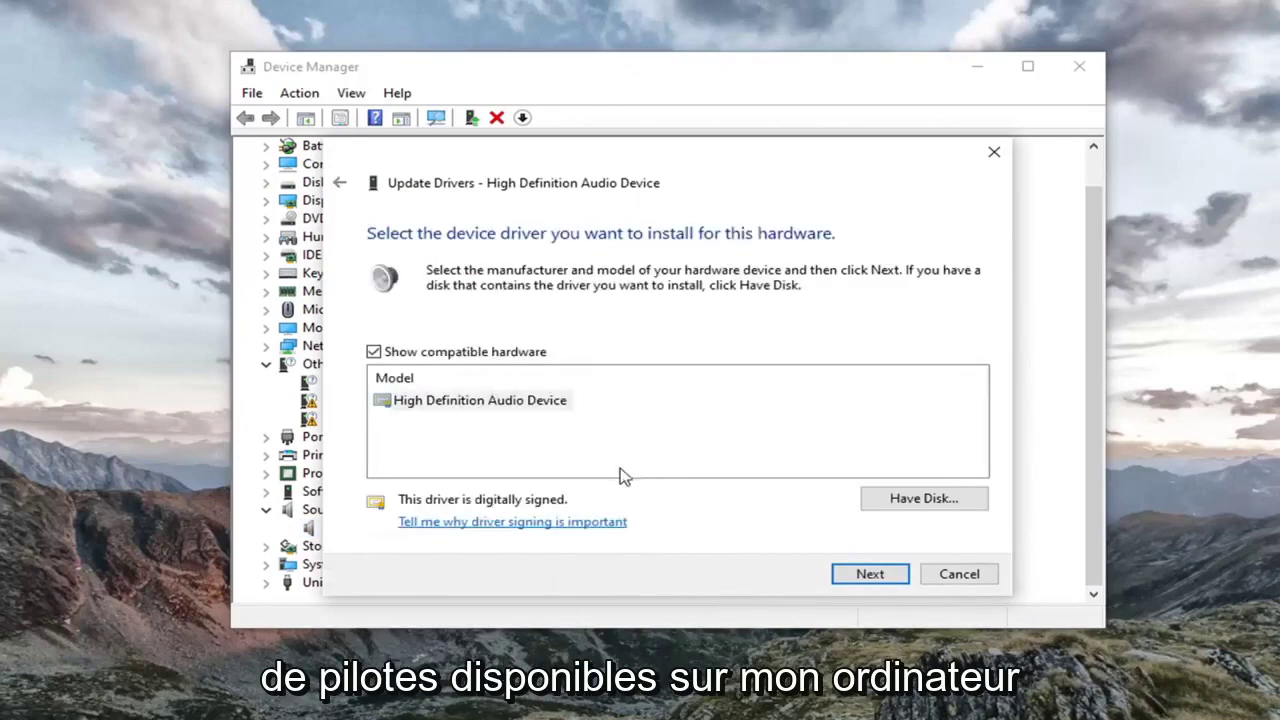
Install the compatible High Definition Audio Device driver model, agree to continue the installation and close the finished wizard.
{"action": "left_click", "coordinate": [468, 404]}
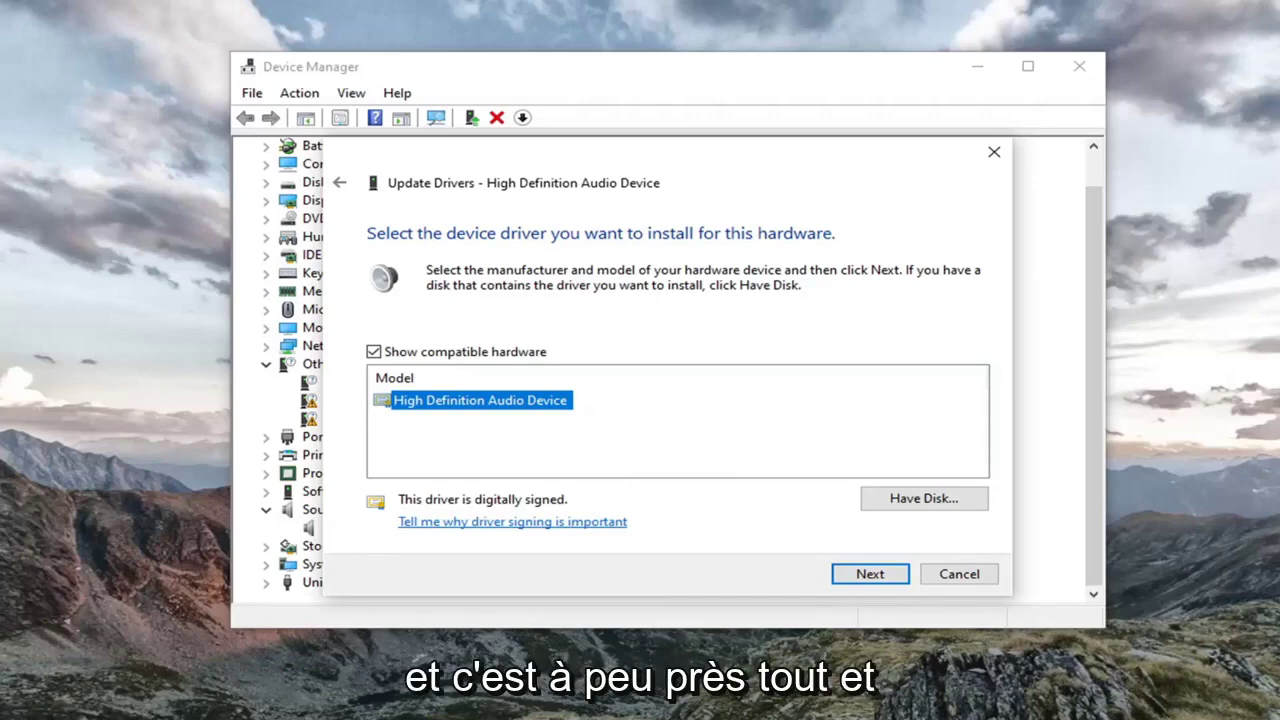
{"action": "left_click", "coordinate": [864, 574]}
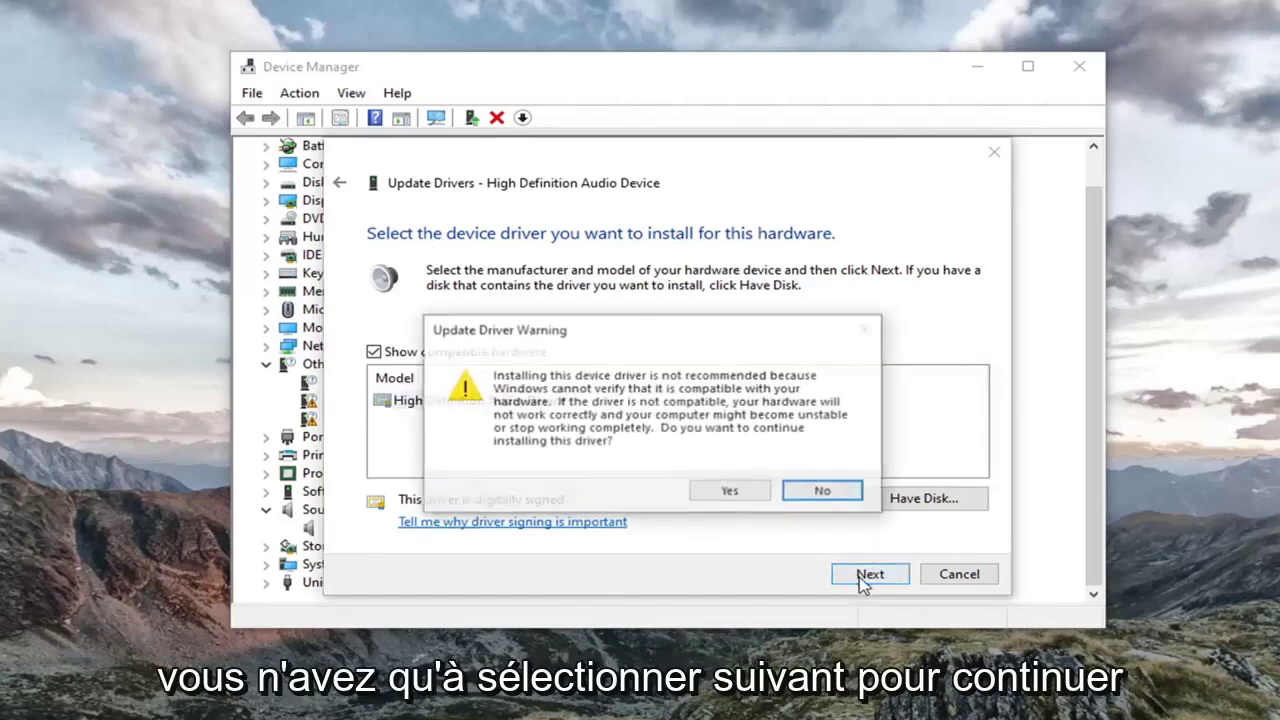
{"action": "left_click", "coordinate": [724, 493]}
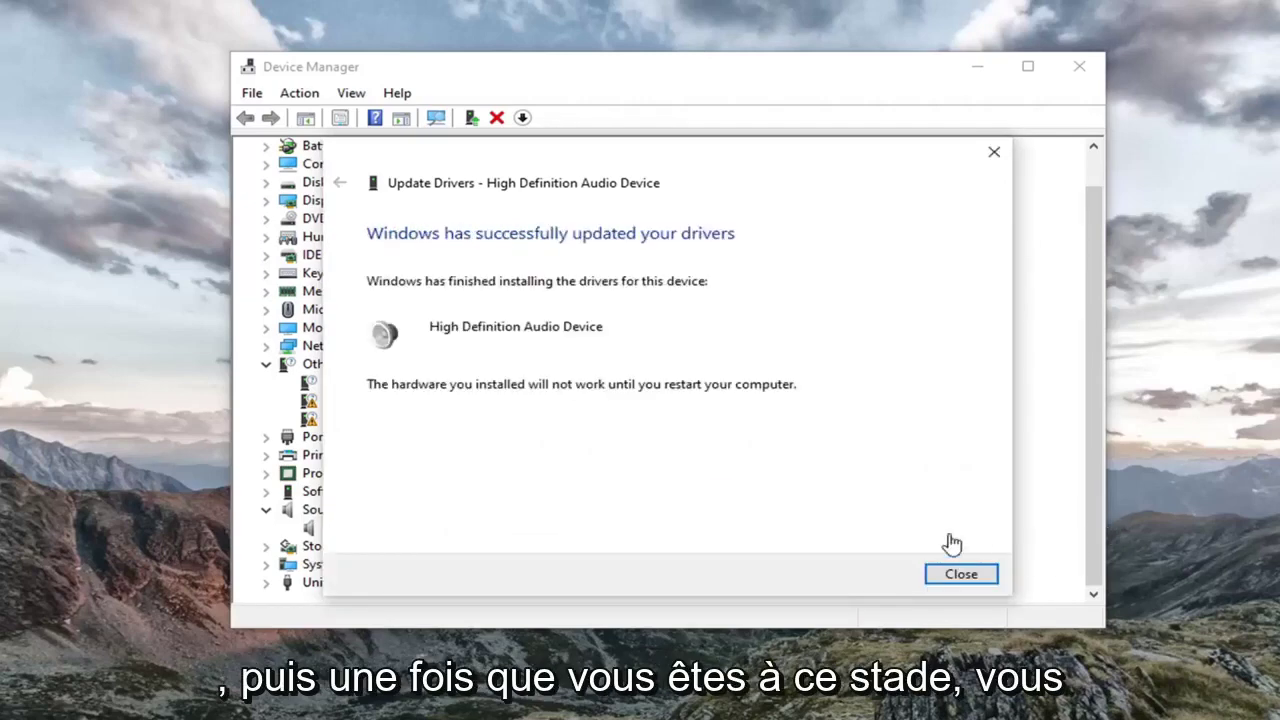
{"action": "left_click", "coordinate": [960, 573]}
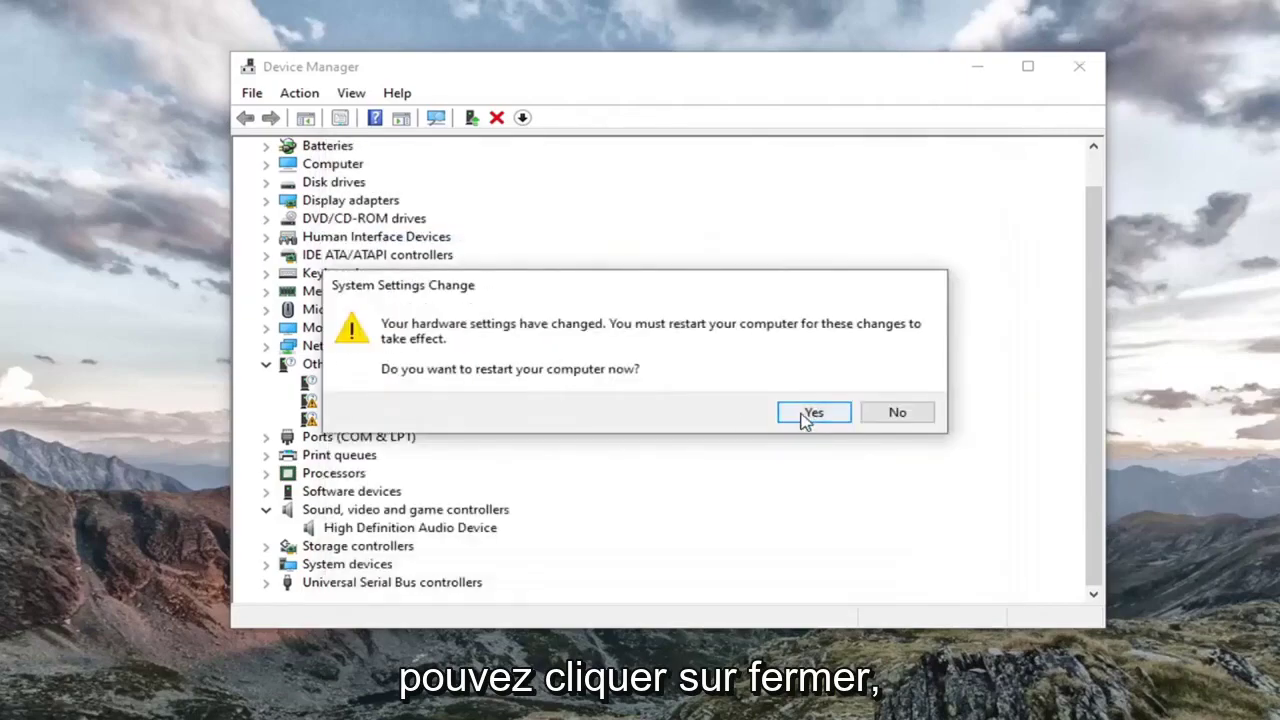